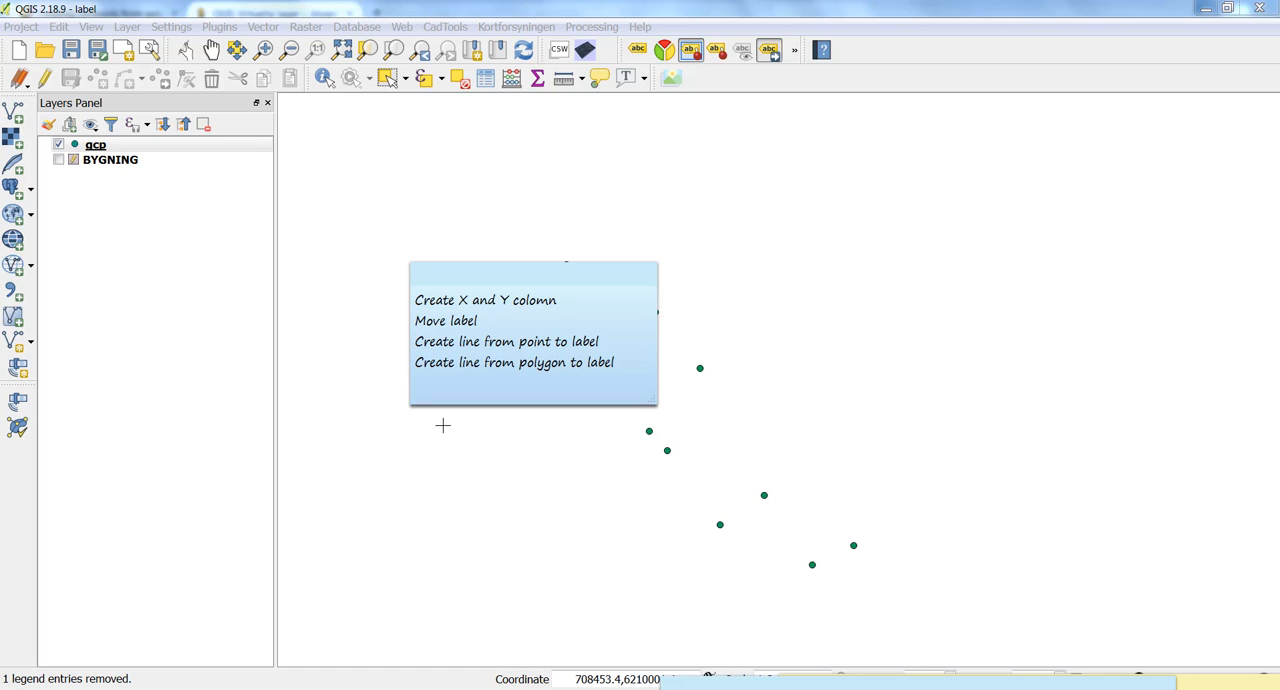
Open the attribute table of the gcp layer and switch on editing for it.
click(443, 425)
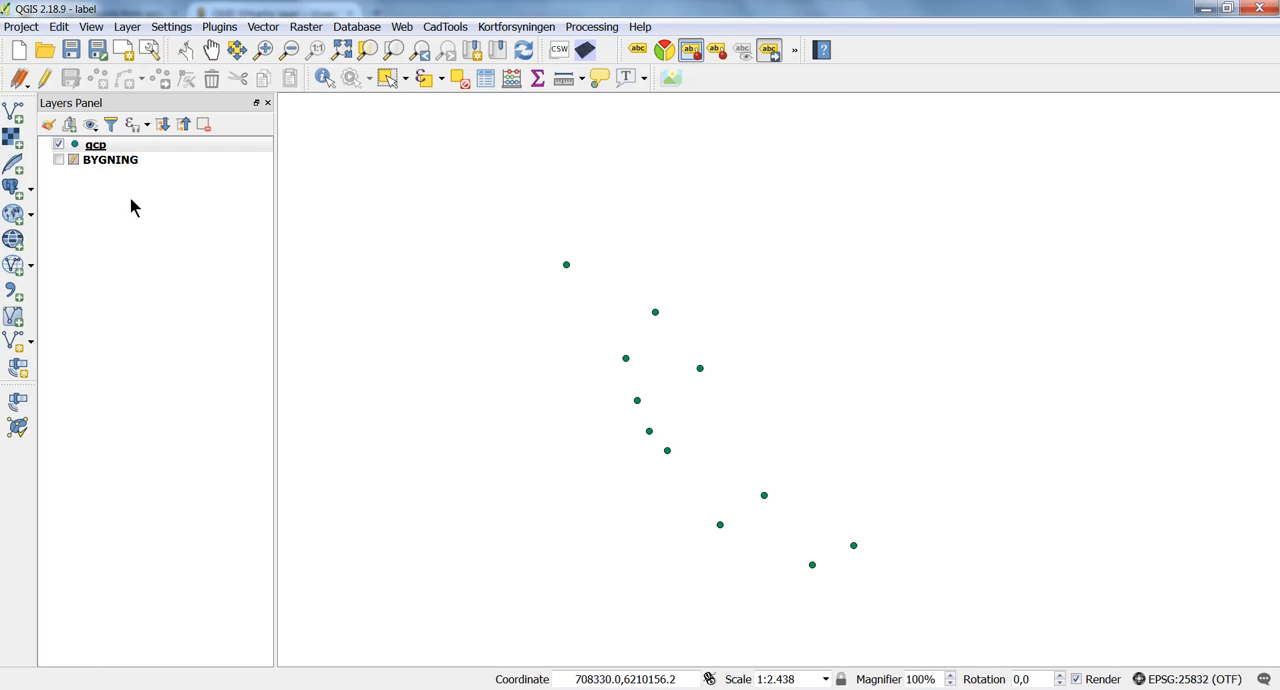
click(141, 147)
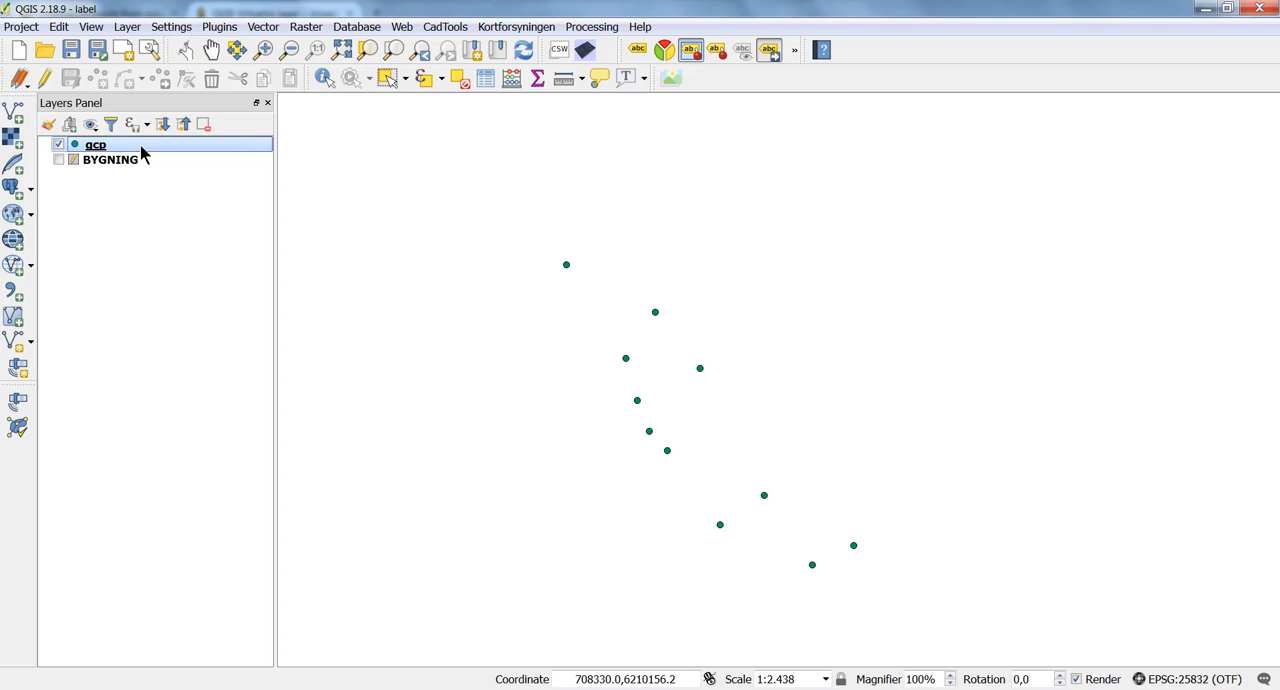
click(487, 80)
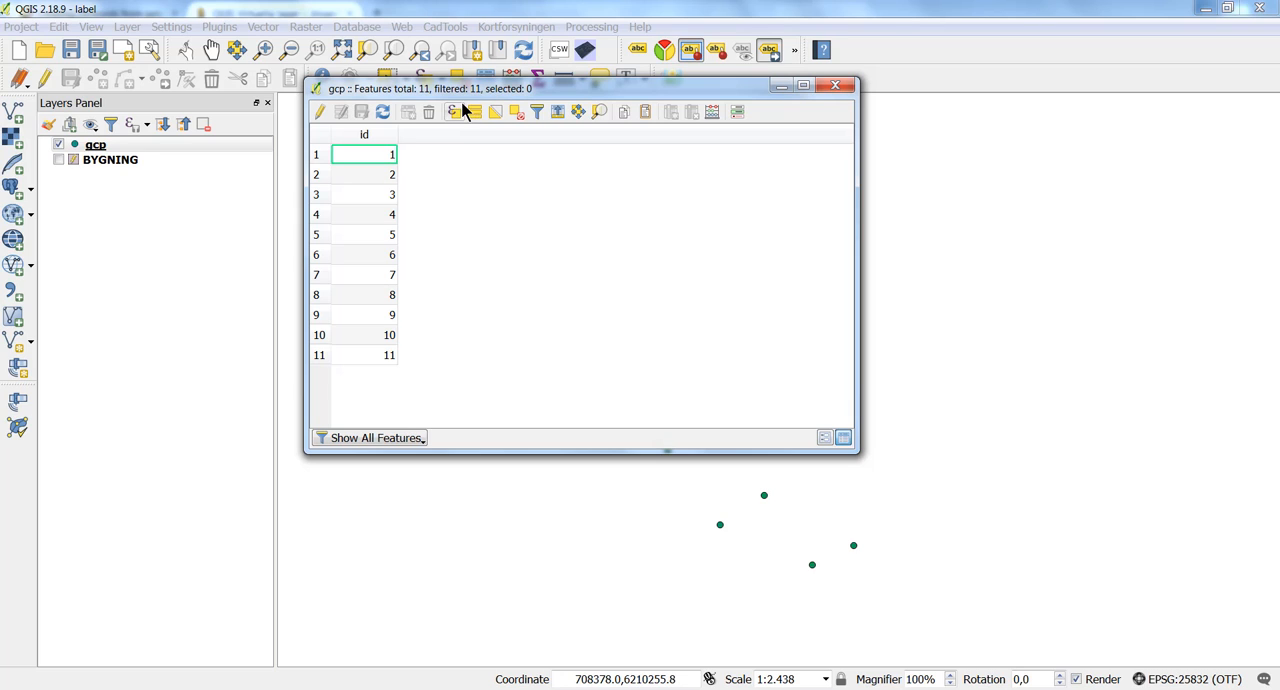
click(321, 113)
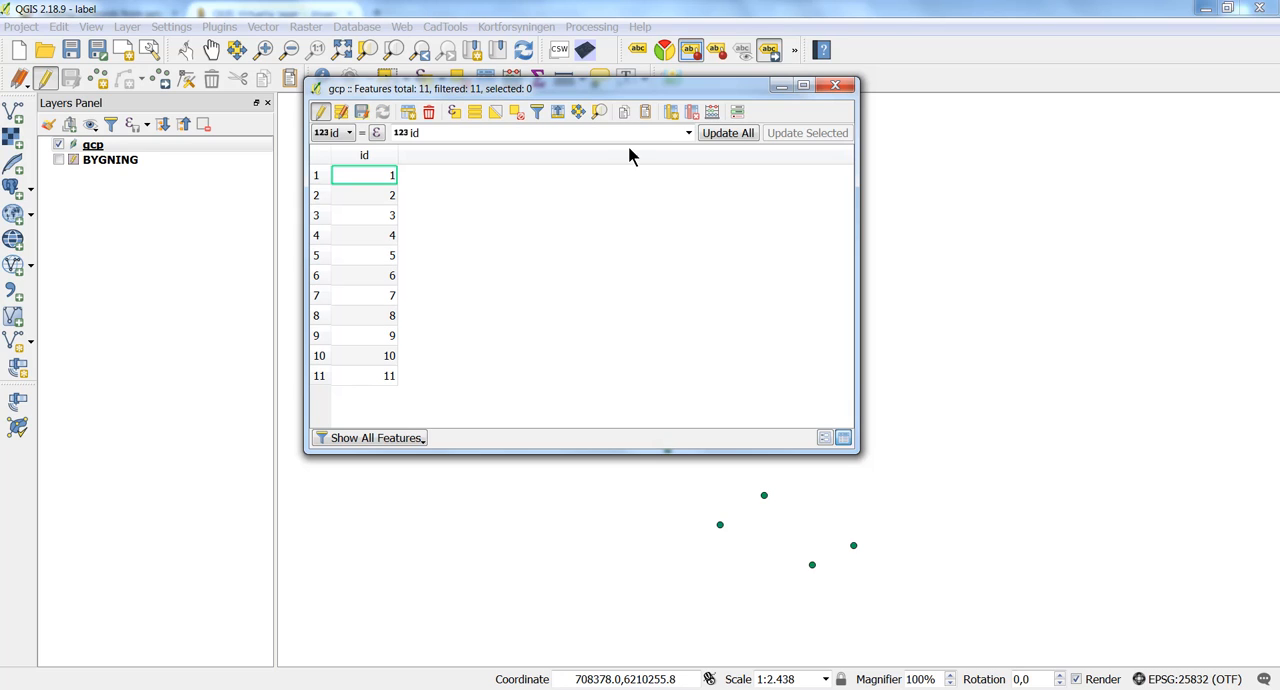
Add a field named x of type Decimal number (real) with length 20 and precision 4.
click(671, 116)
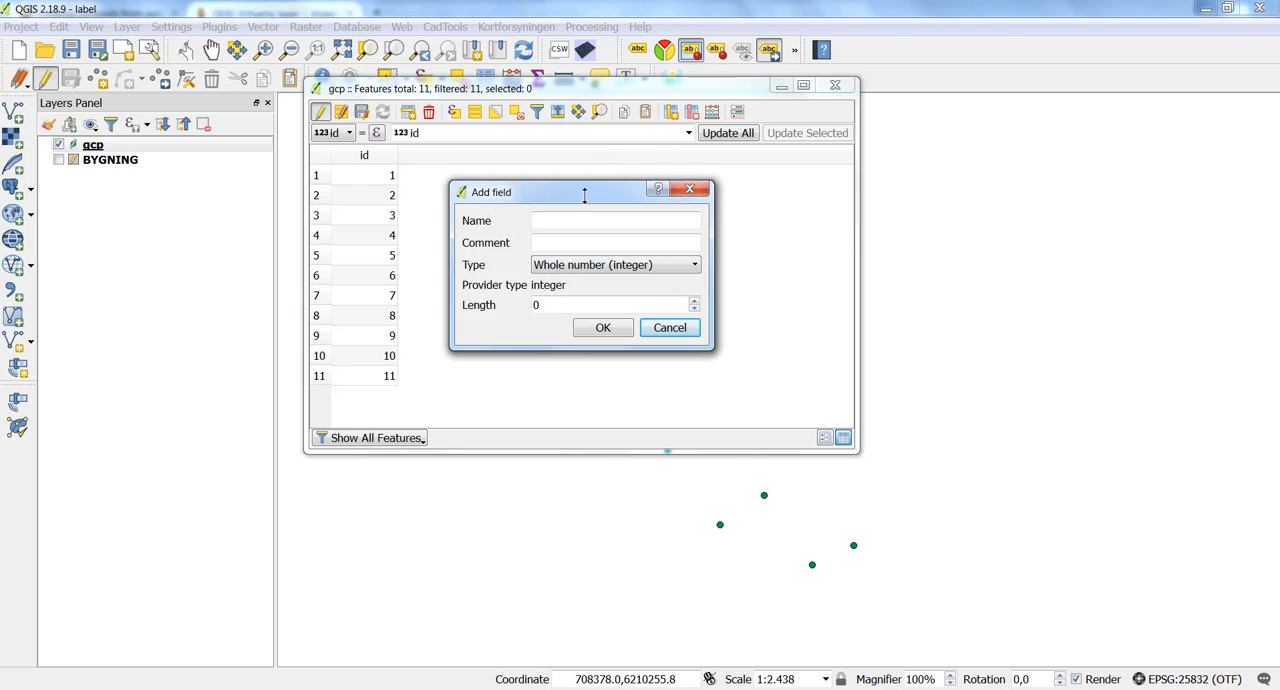
click(563, 220)
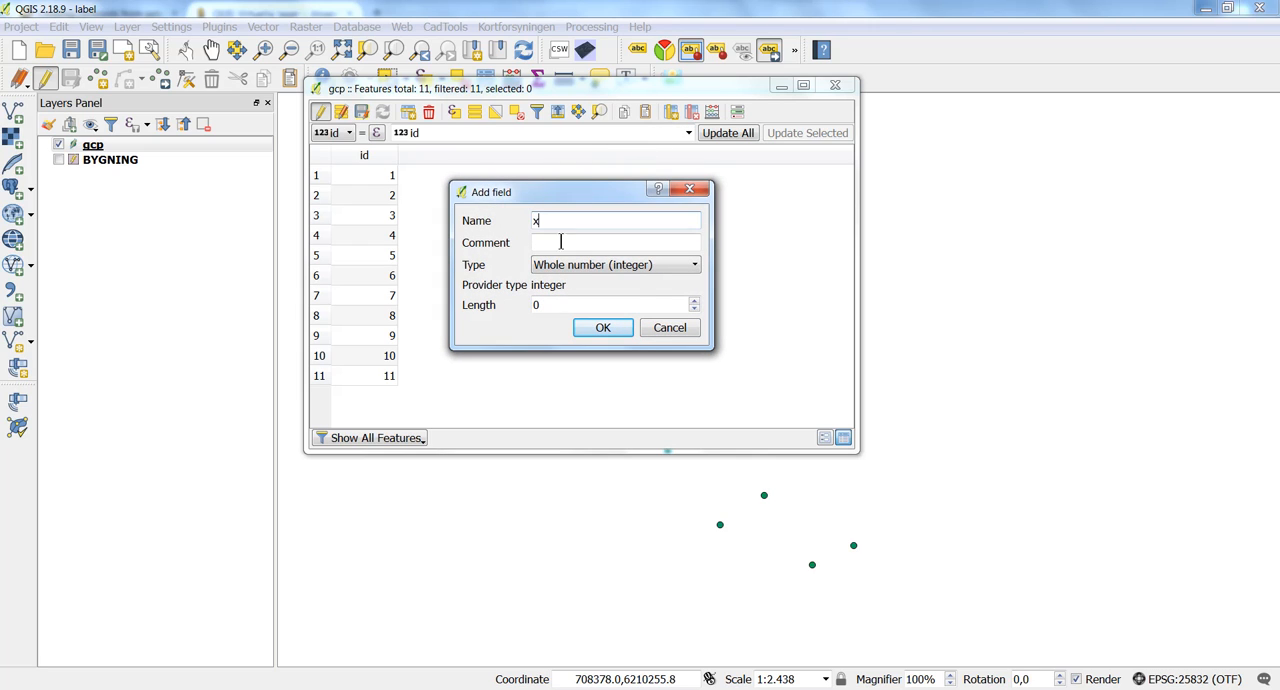
click(556, 266)
click(558, 313)
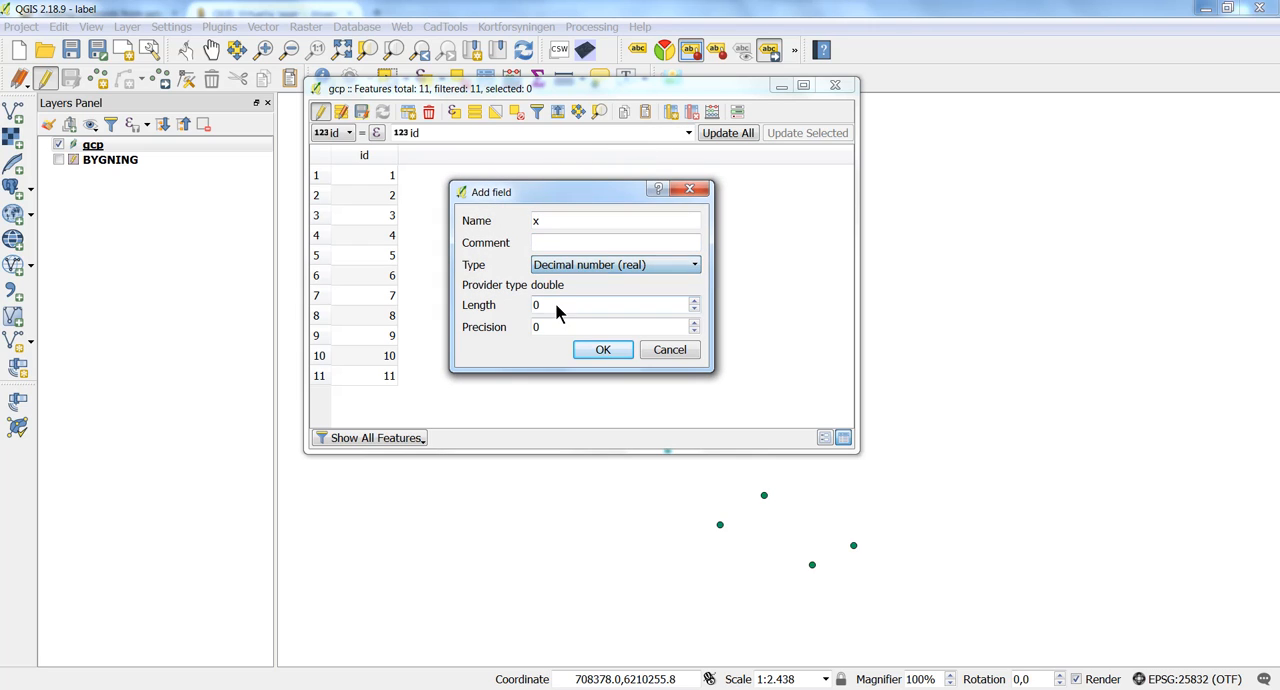
click(521, 304)
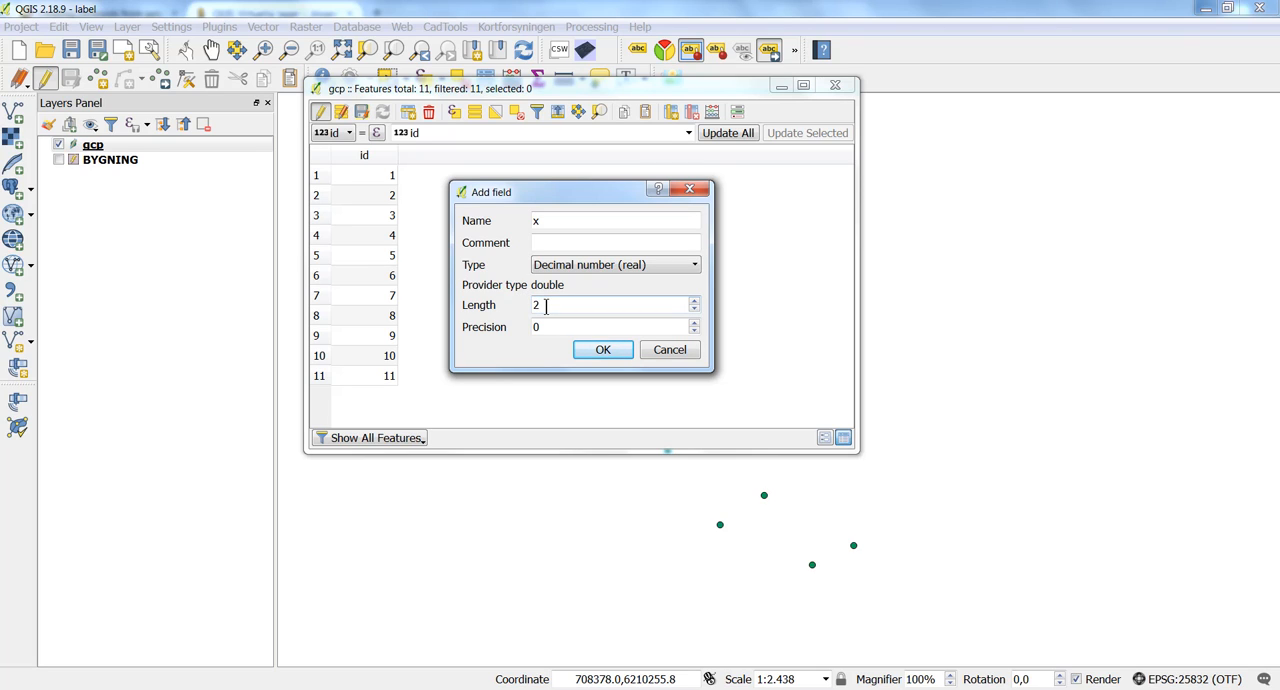
drag(542, 329, 526, 327)
text(4)
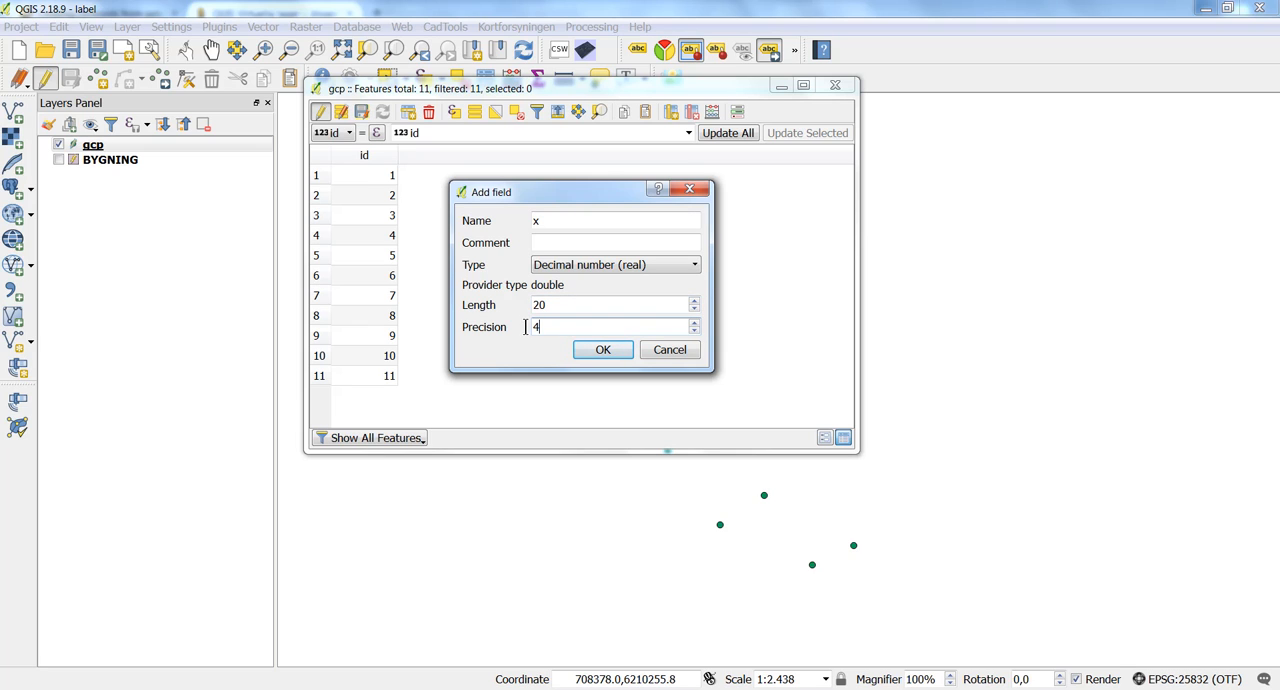
click(598, 349)
Add a Decimal number (real) field named y with length 20 and precision 4, save the edits and close the table.
click(670, 111)
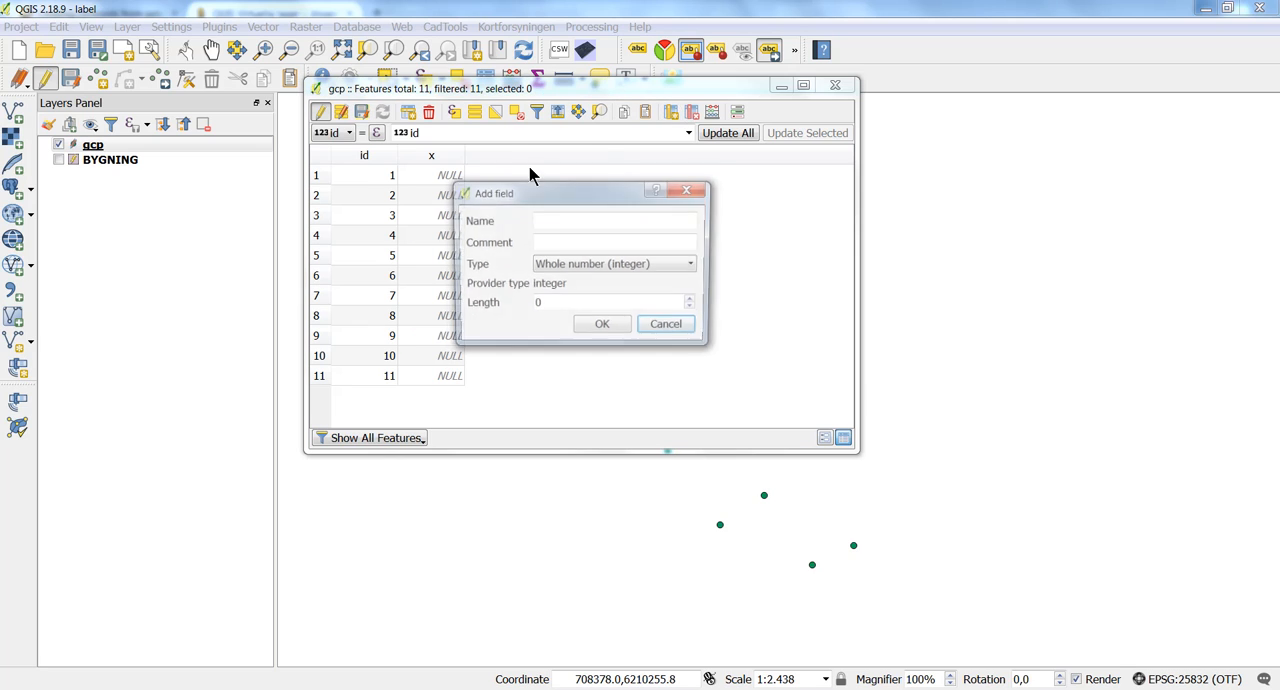
click(578, 221)
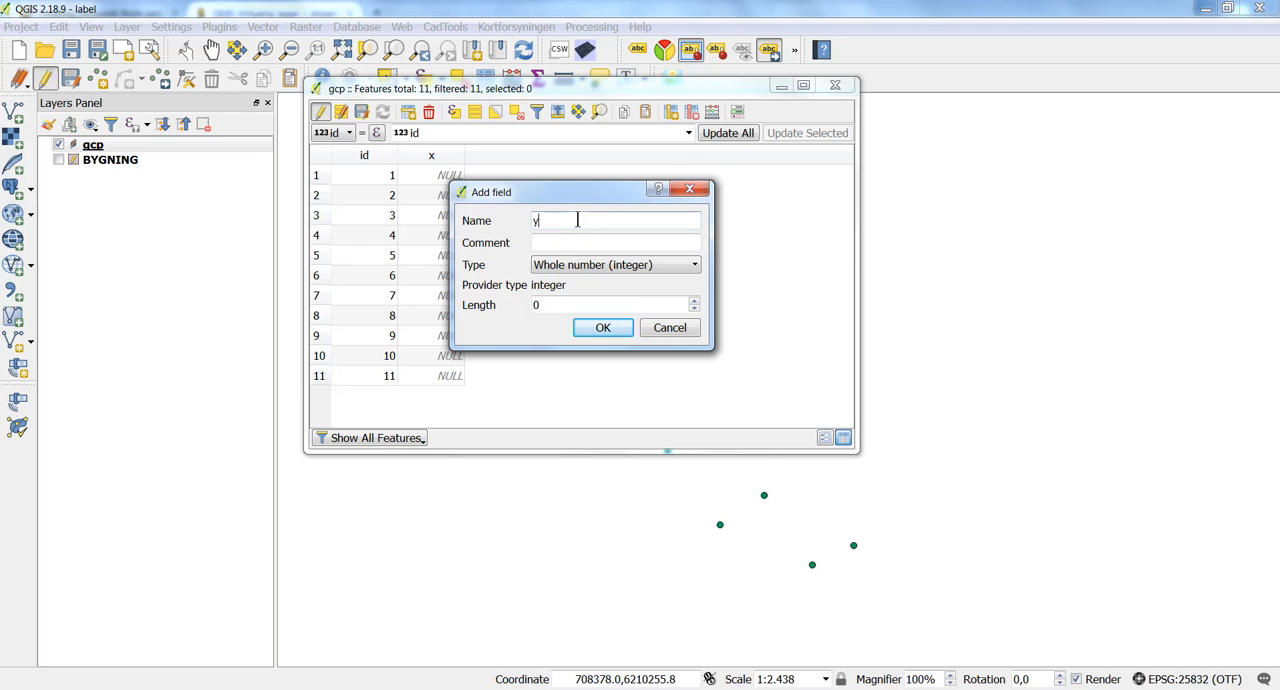
click(576, 265)
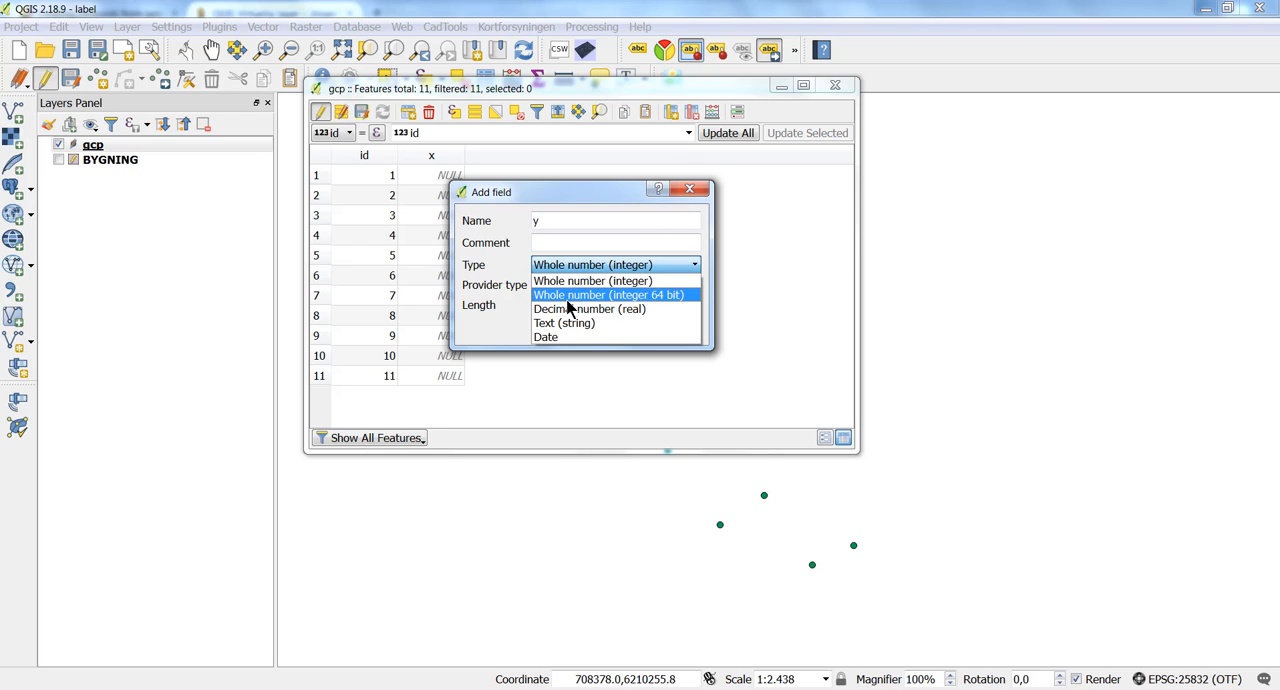
click(567, 309)
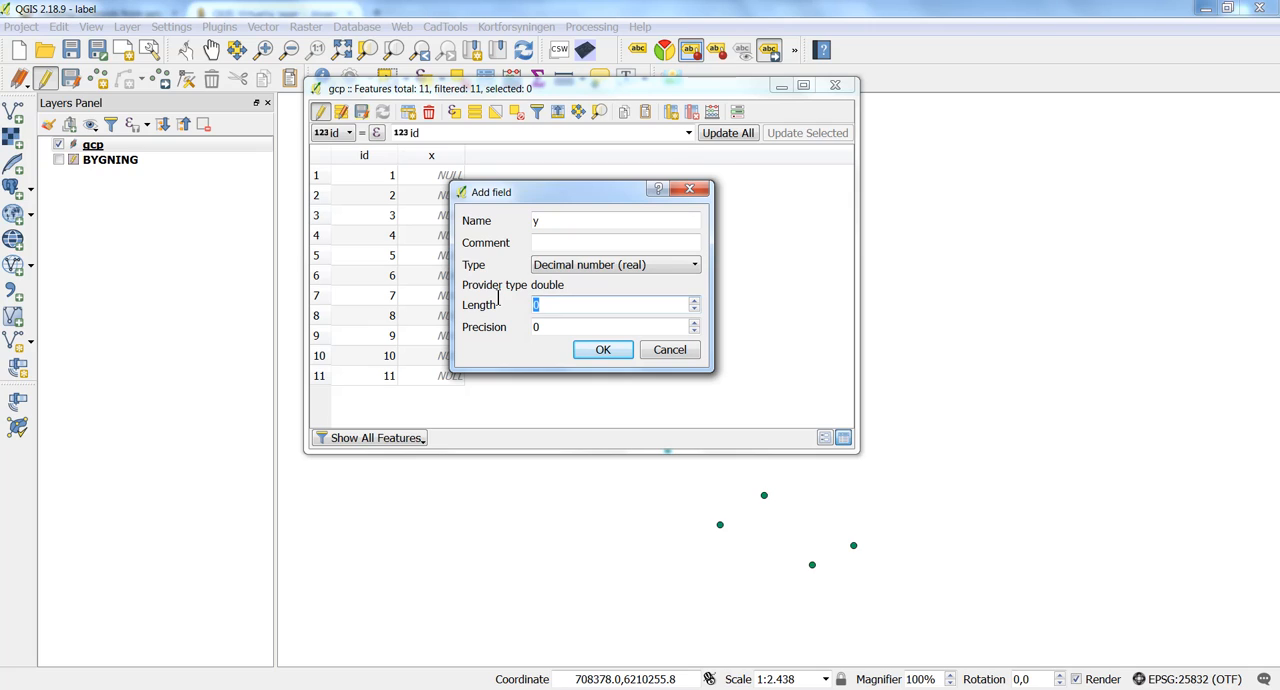
text(20)
key(Tab)
text(4)
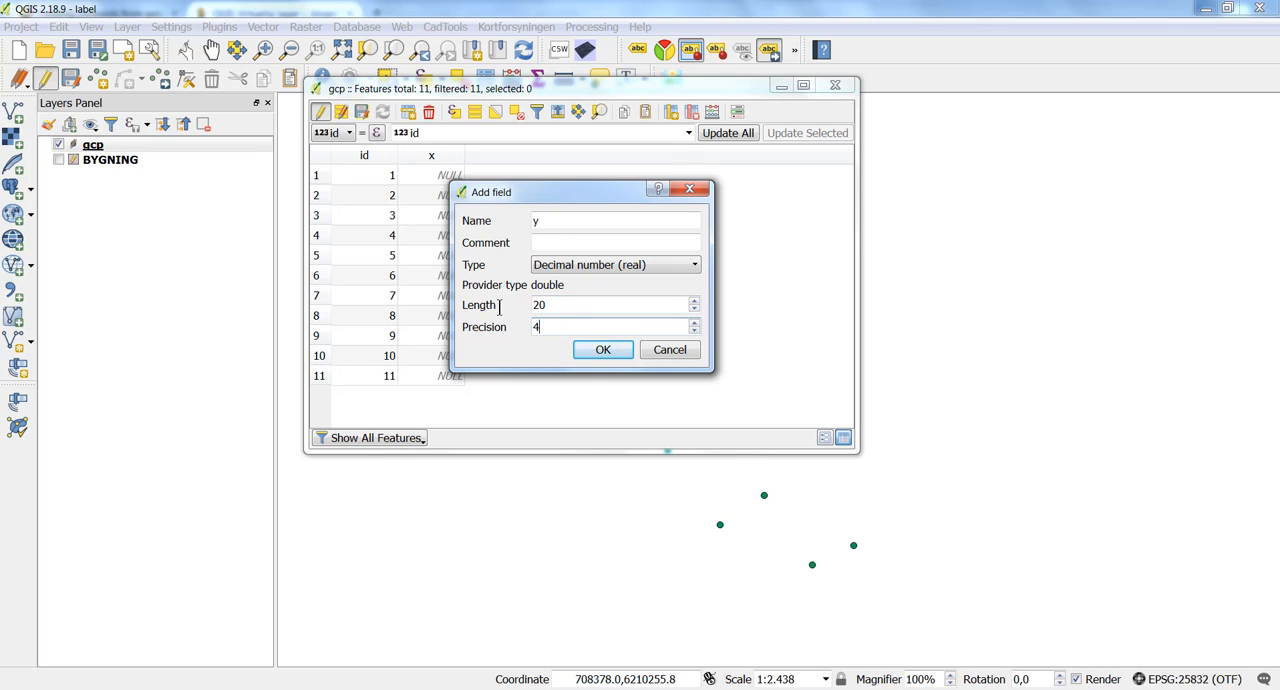
click(582, 350)
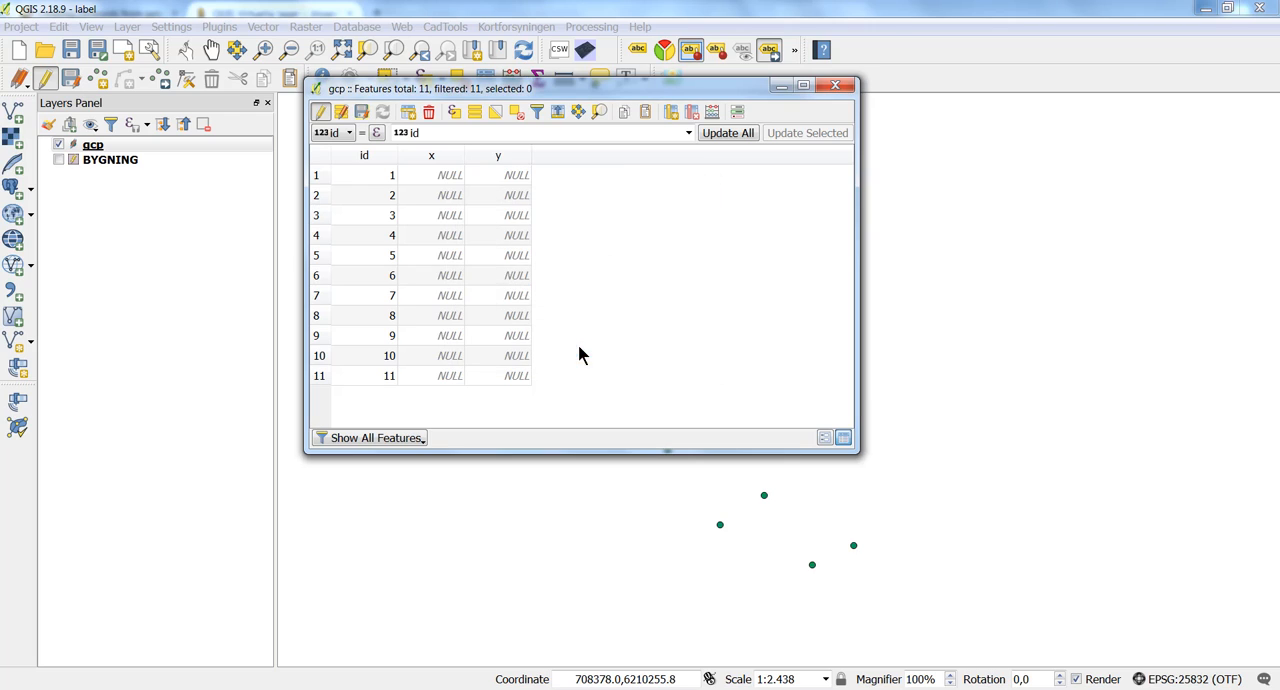
click(361, 111)
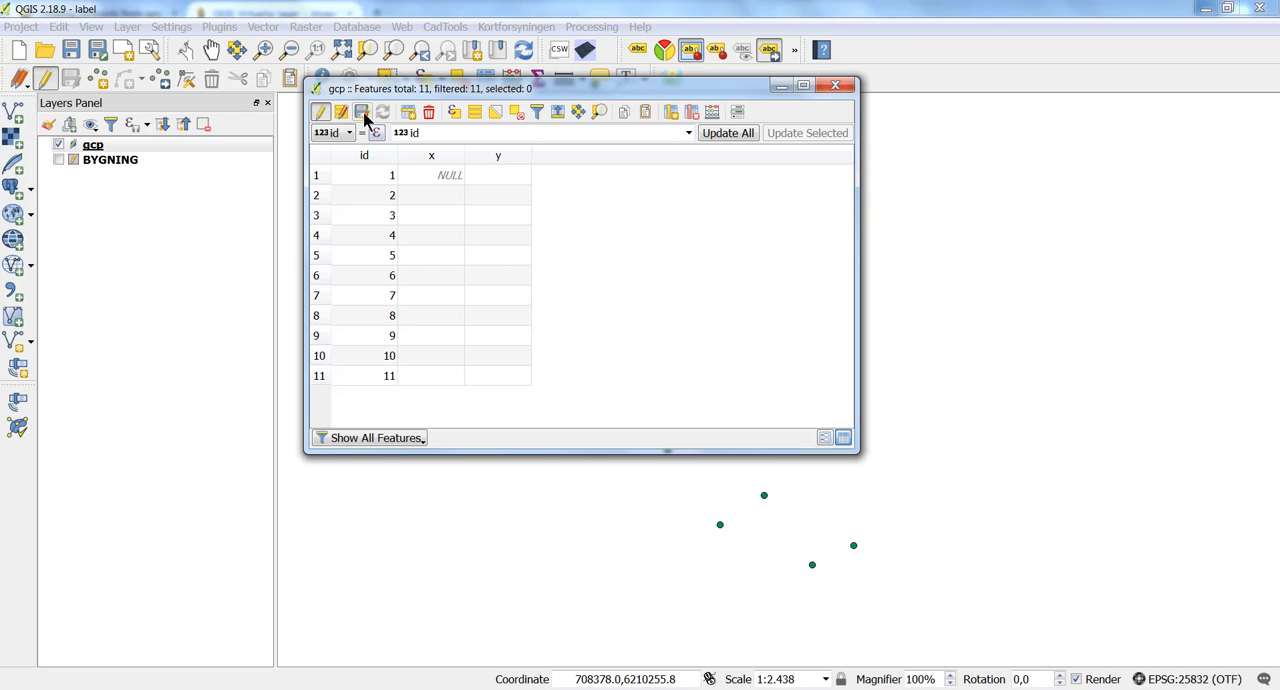
click(836, 90)
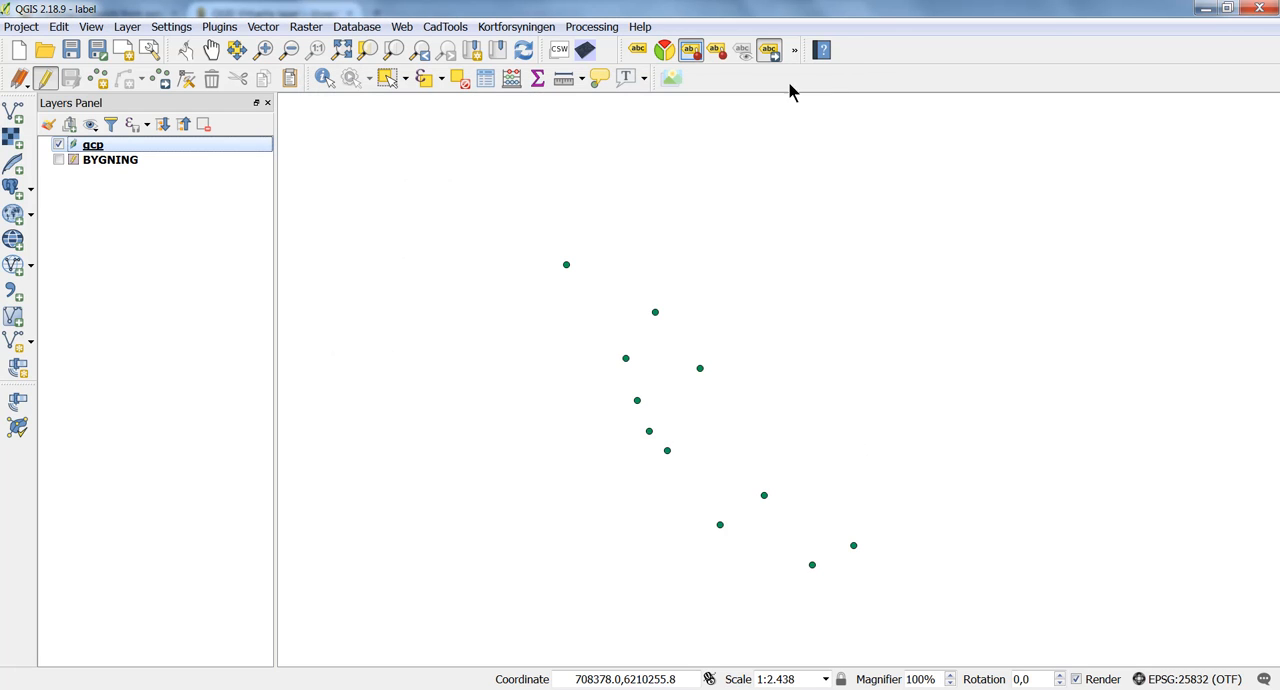
Show labels for the gcp layer using the id field and apply the setting.
double_click(258, 148)
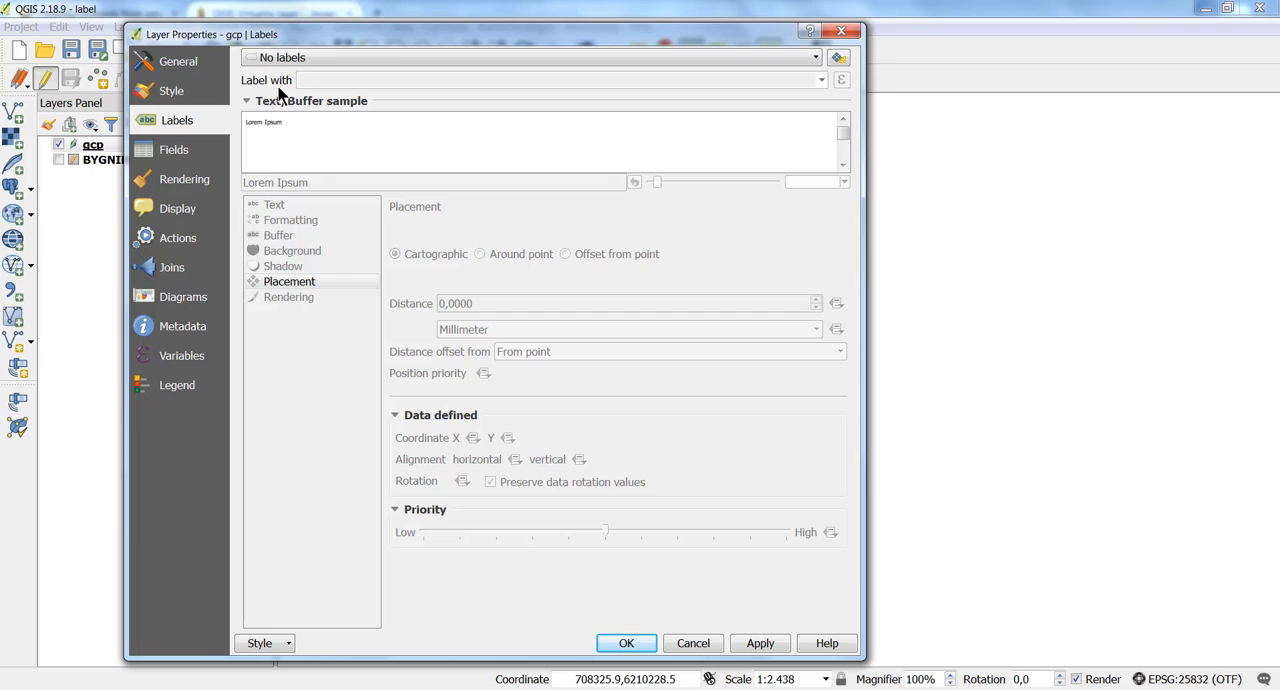
click(283, 62)
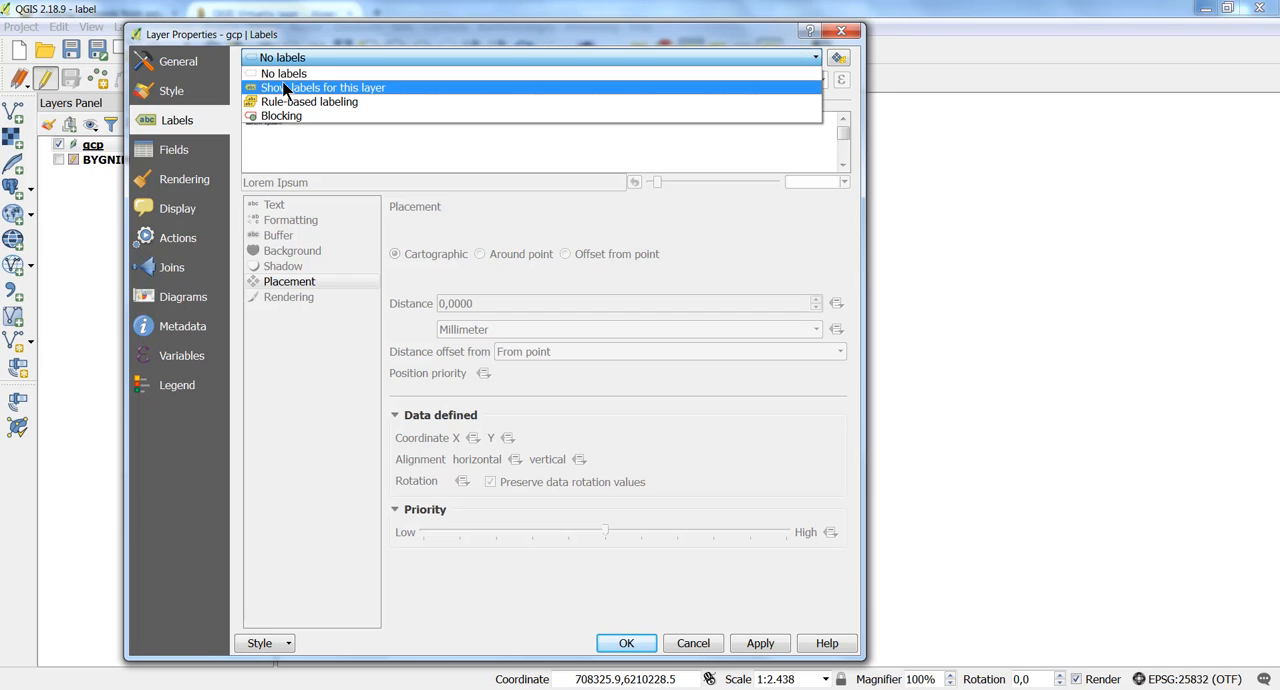
click(283, 88)
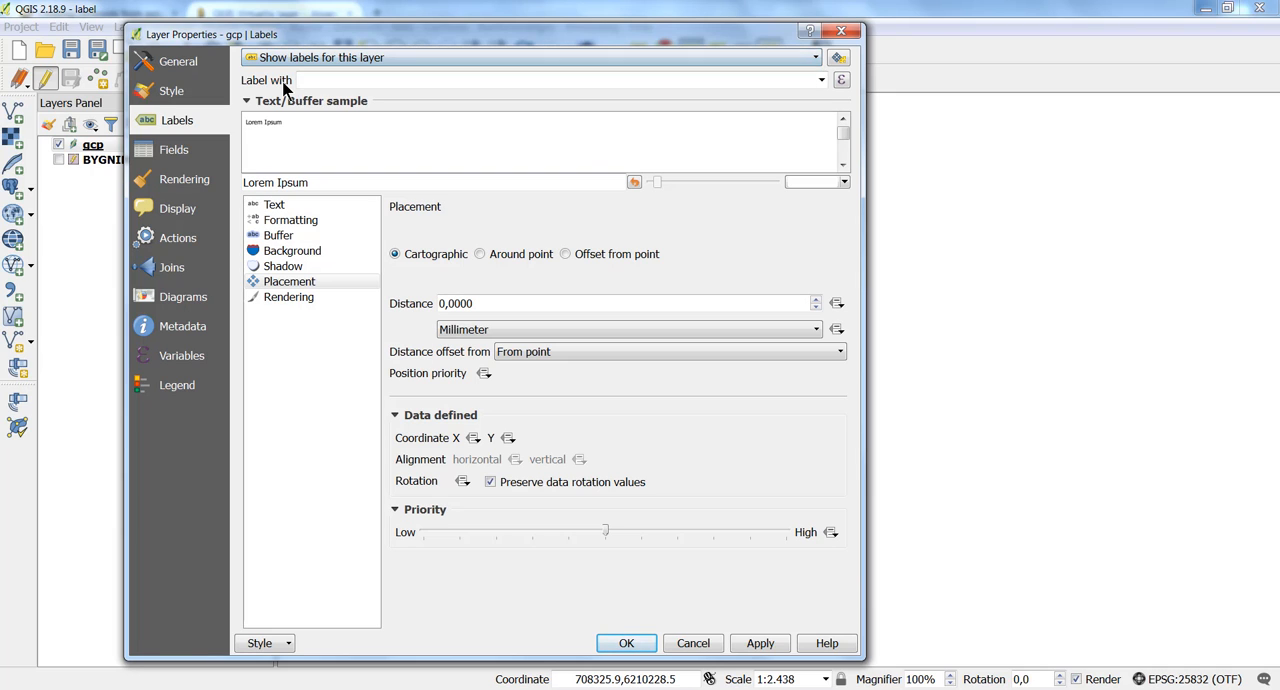
click(765, 646)
drag(687, 38, 471, 94)
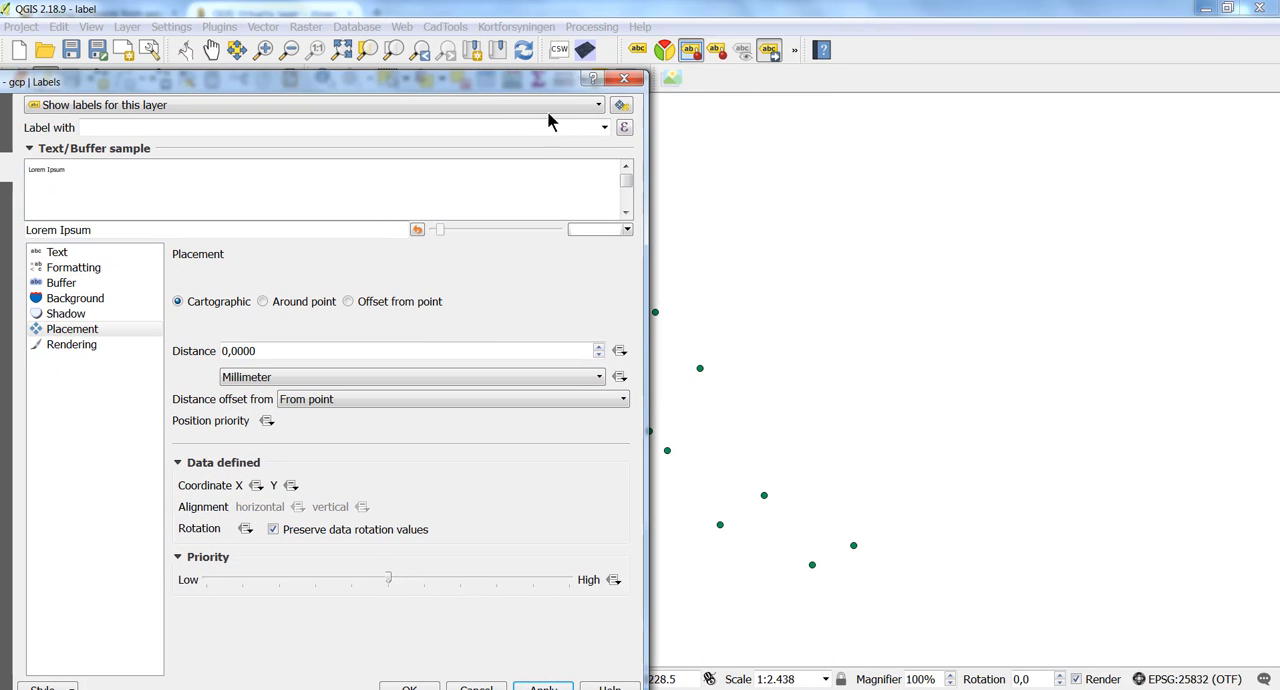
click(603, 132)
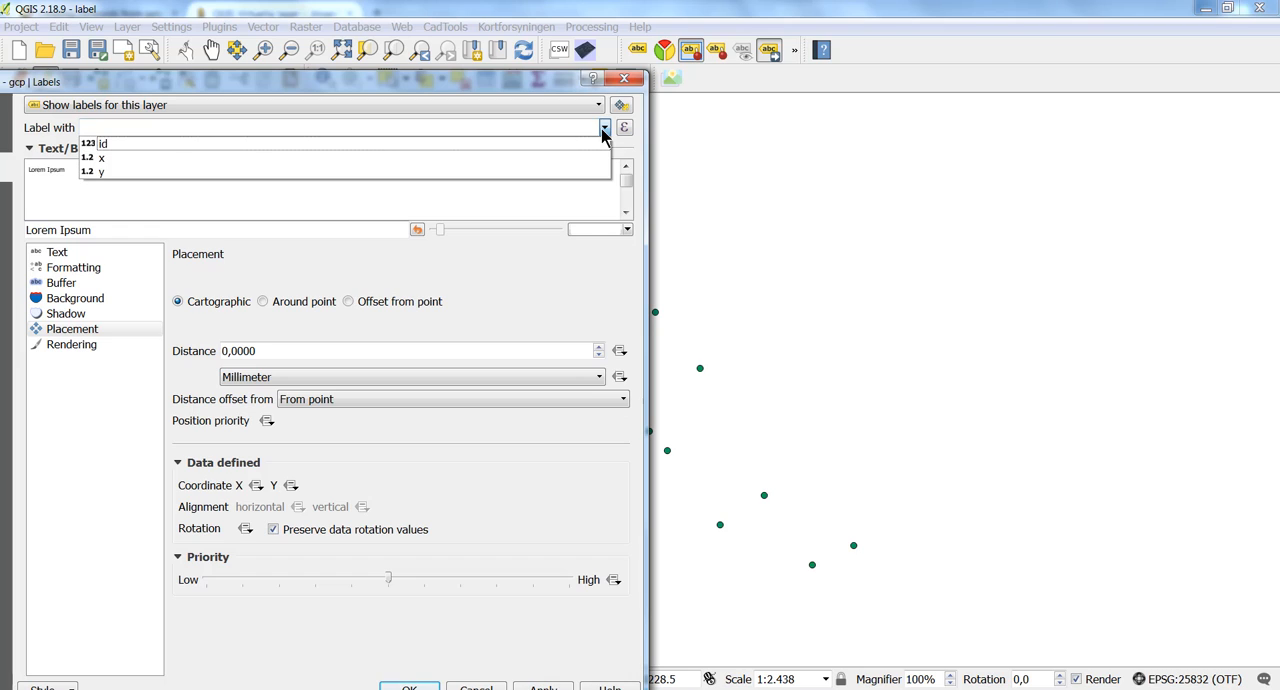
click(563, 144)
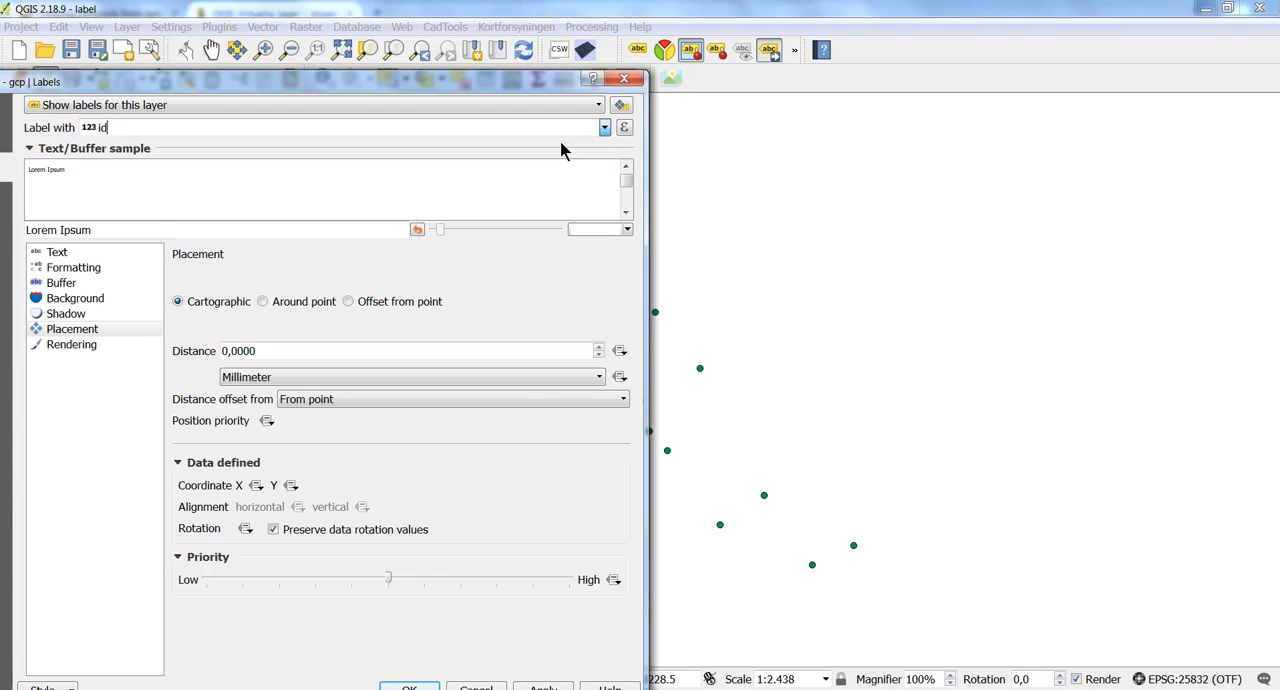
click(545, 686)
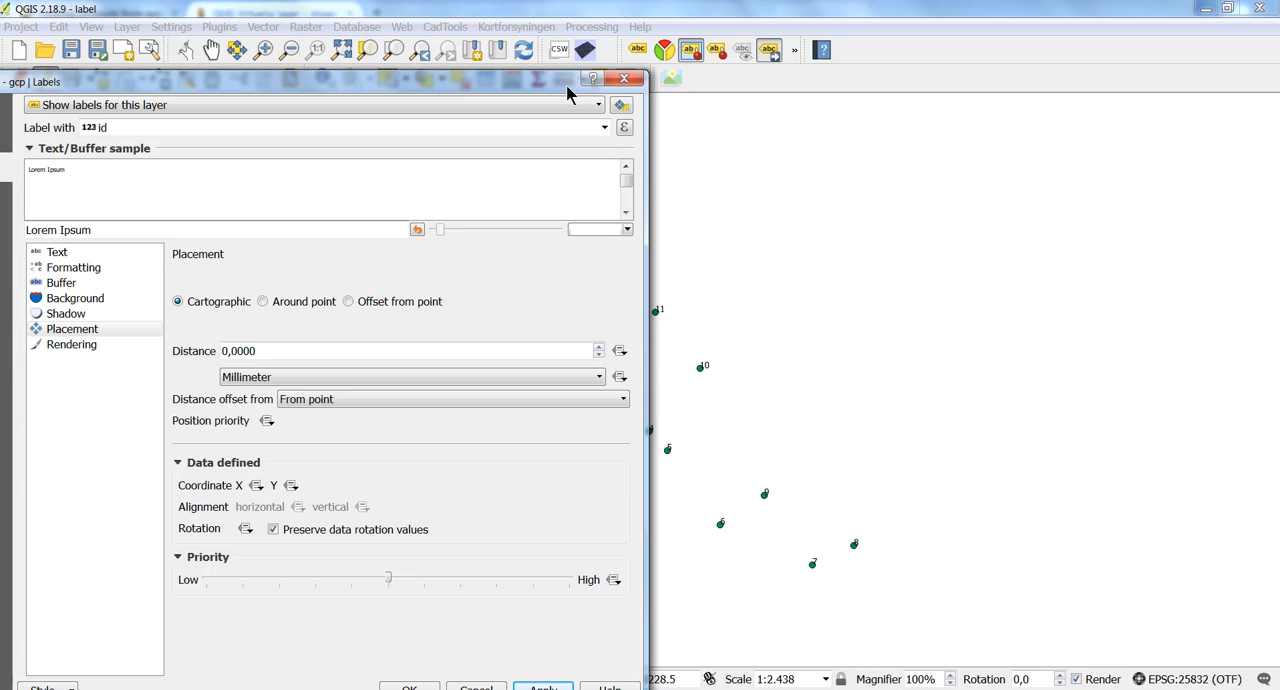
drag(554, 89, 700, 101)
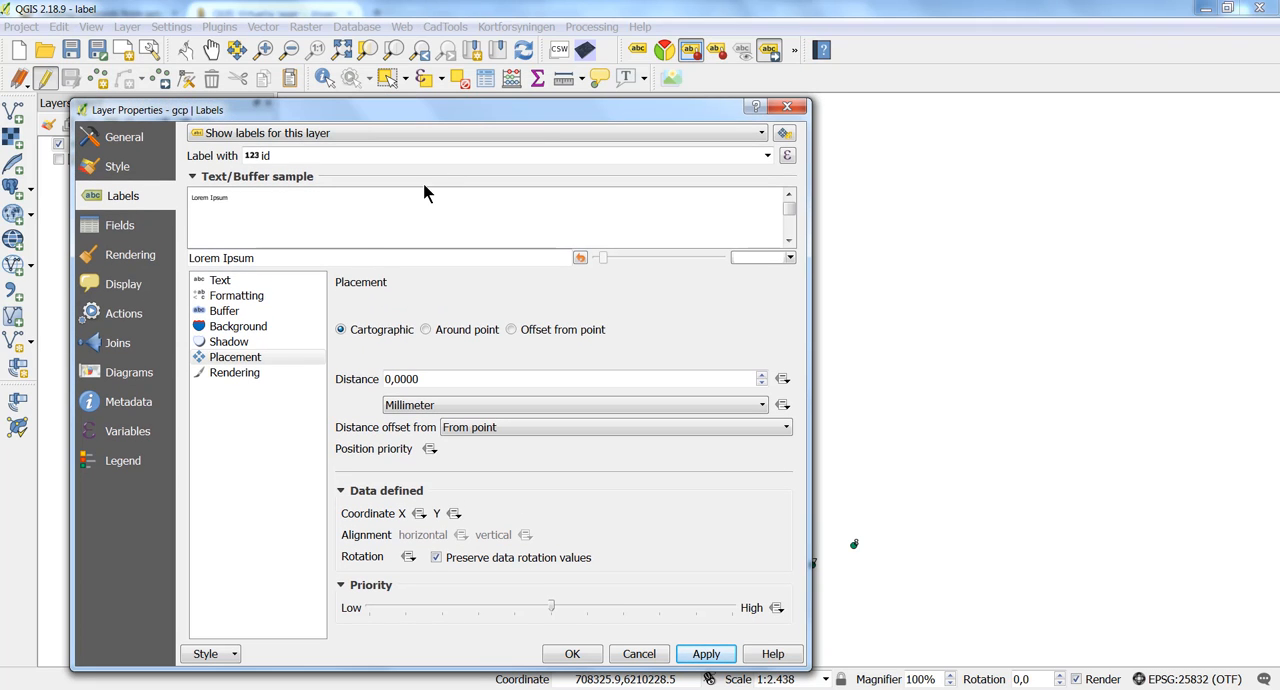
Set the gcp labels' data-defined placement coordinates to field x for X and field y for Y, and accept the layer properties.
click(262, 352)
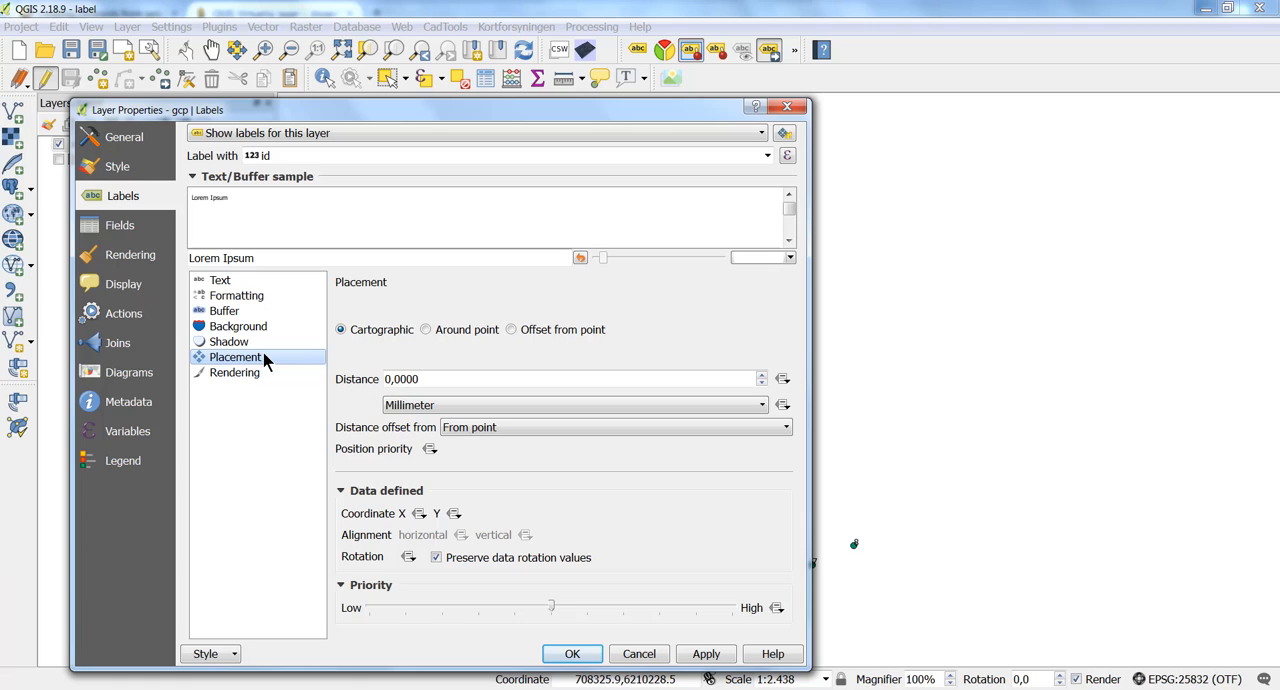
click(420, 514)
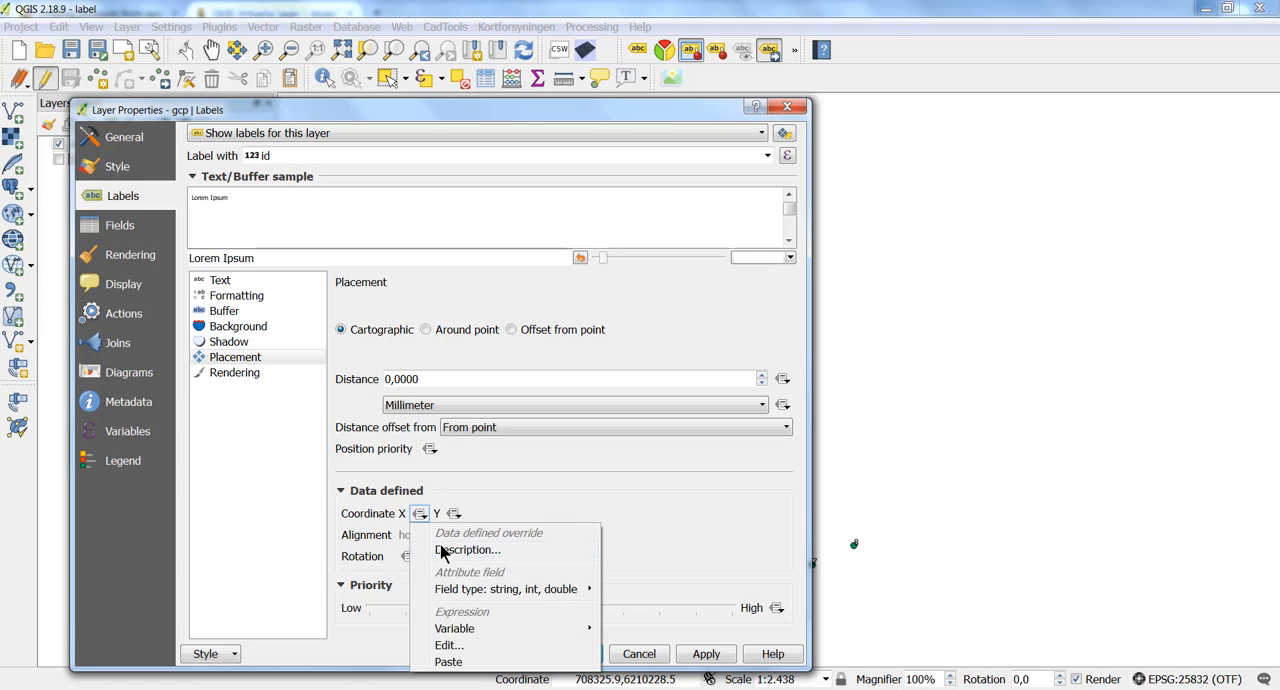
mouse_move(449, 590)
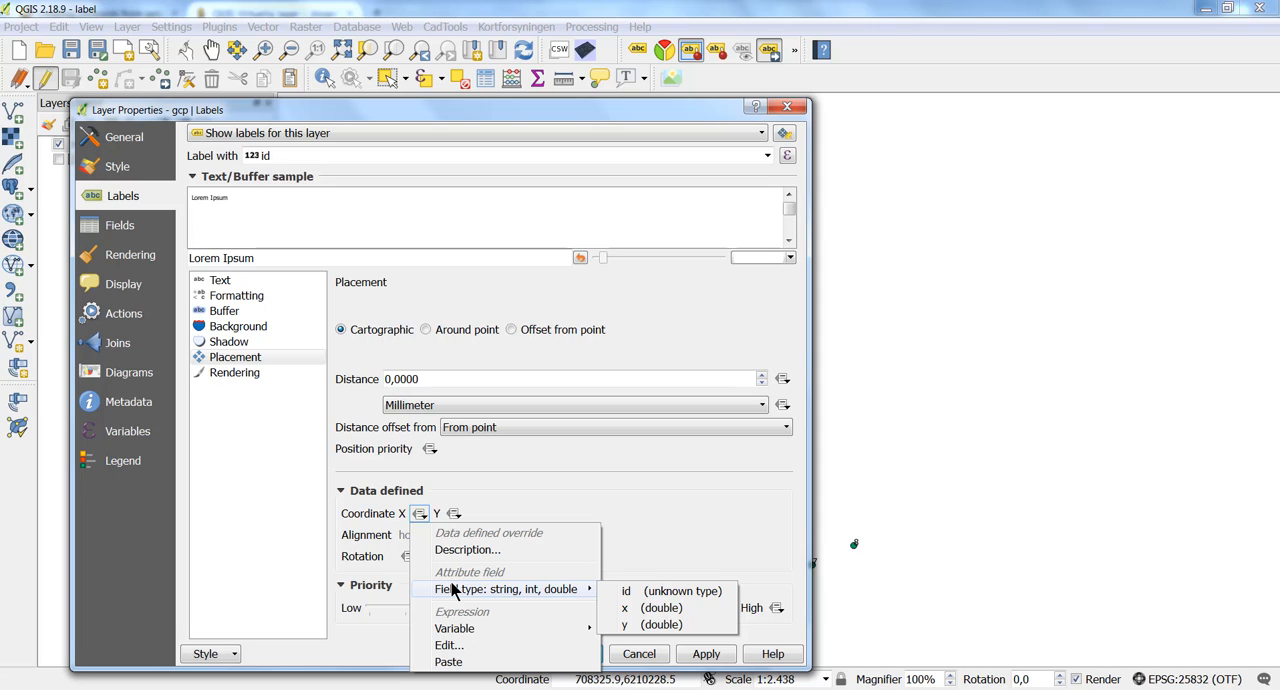
click(642, 604)
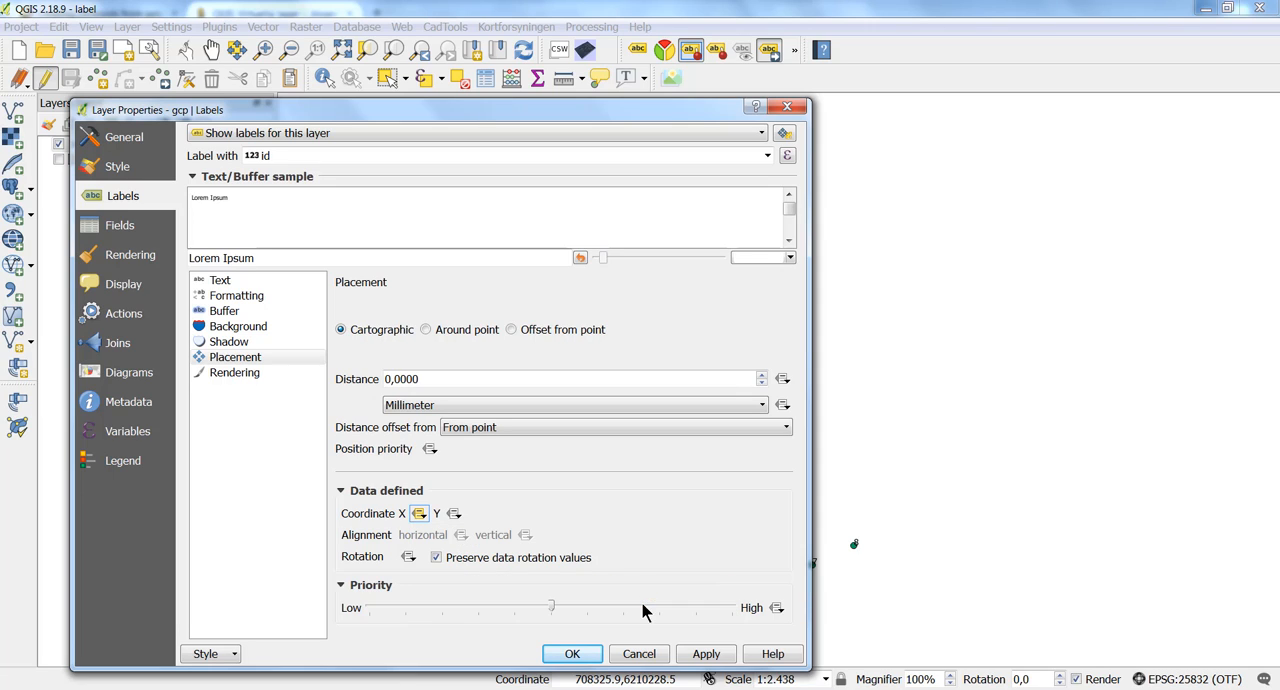
click(454, 513)
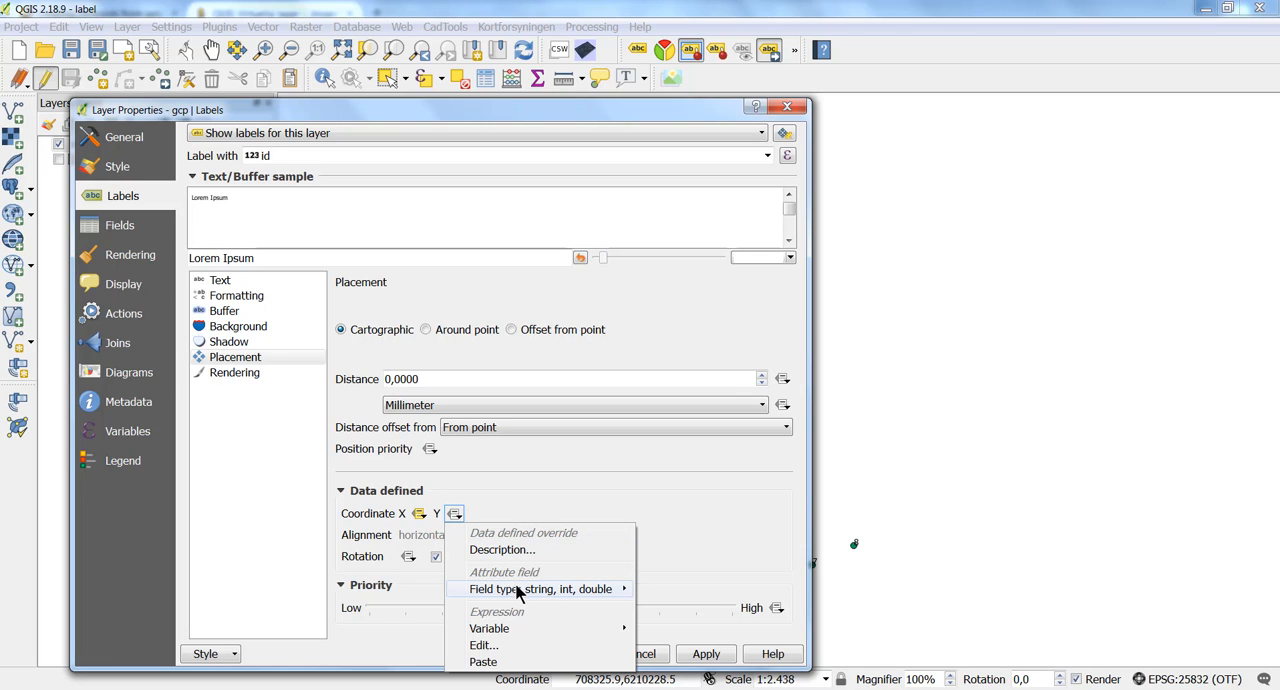
mouse_move(625, 591)
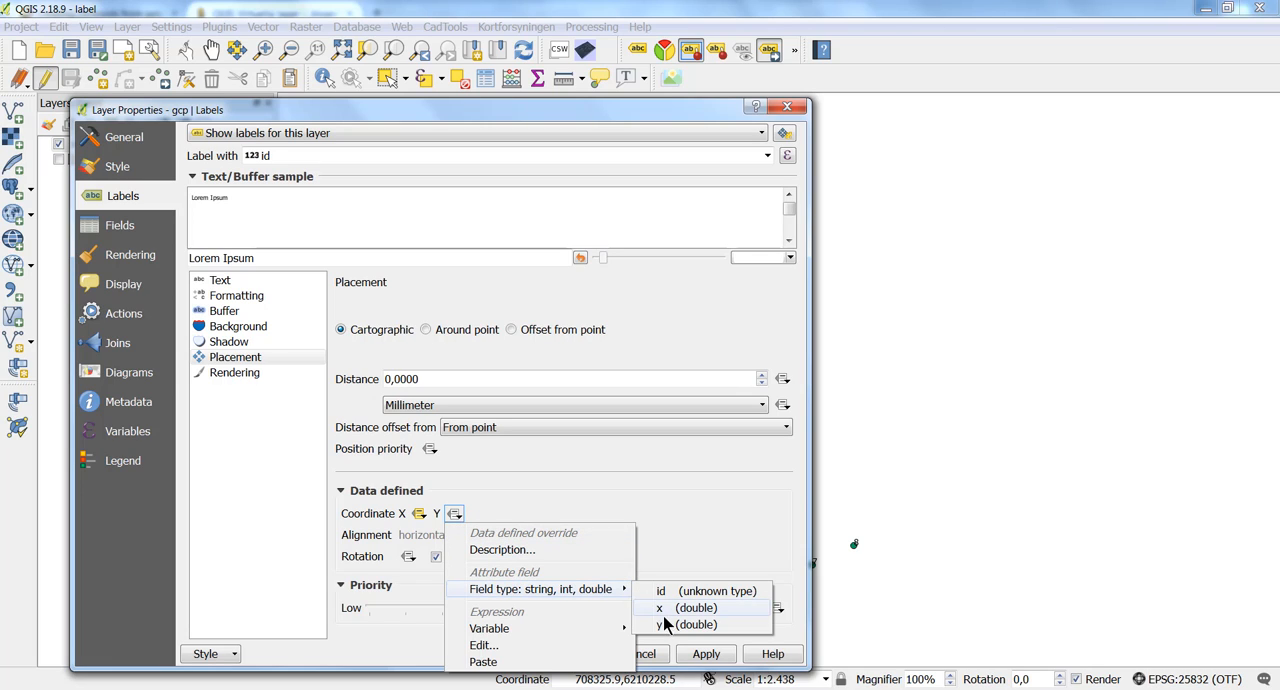
click(662, 624)
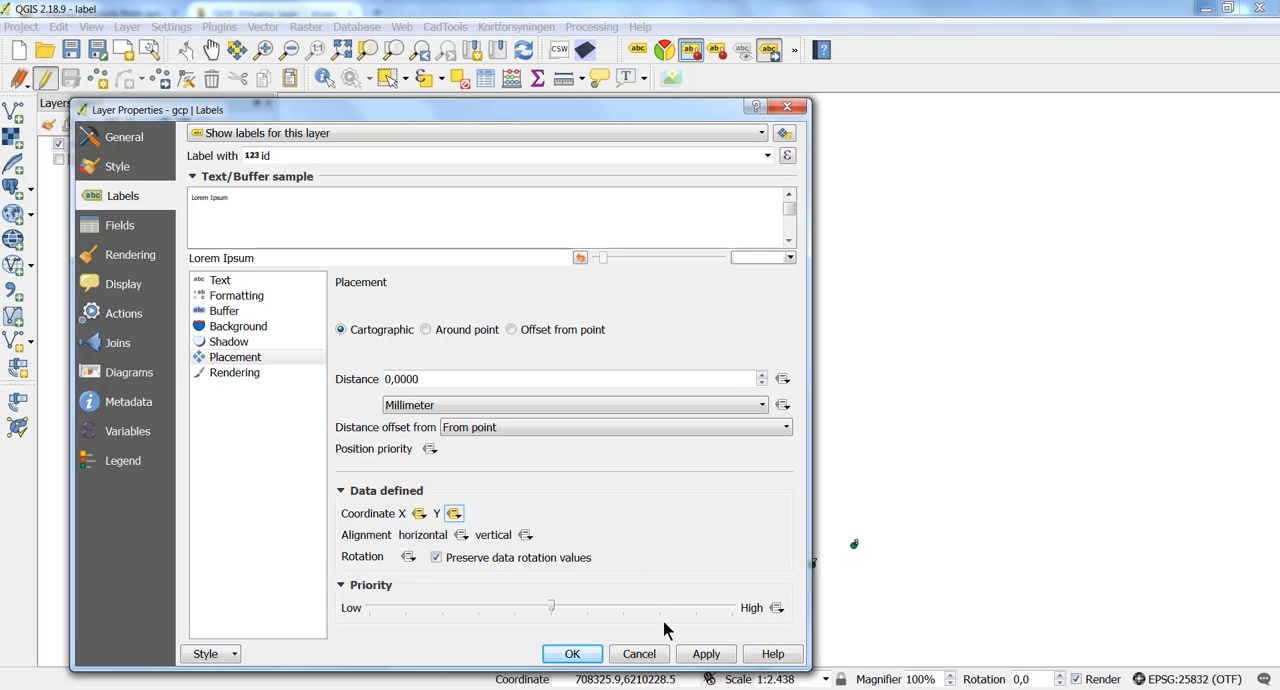
click(571, 653)
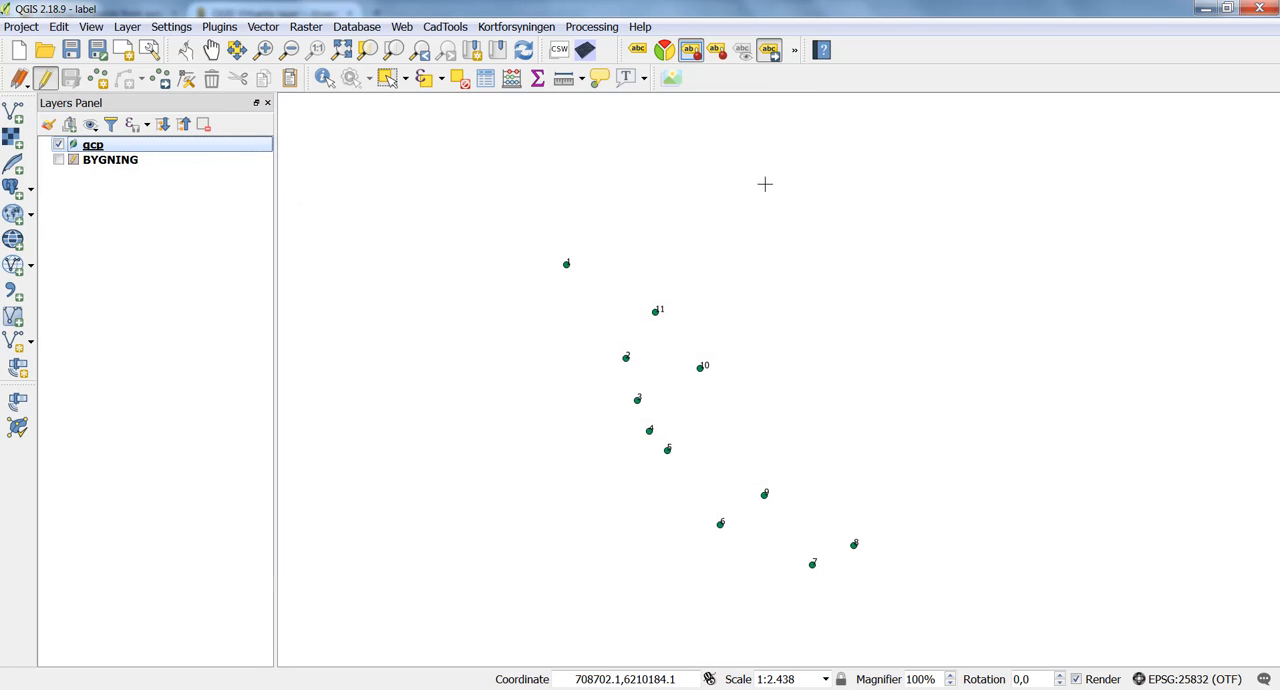
Move gcp label 10 to the upper right of its point and label 11 above its point.
click(770, 52)
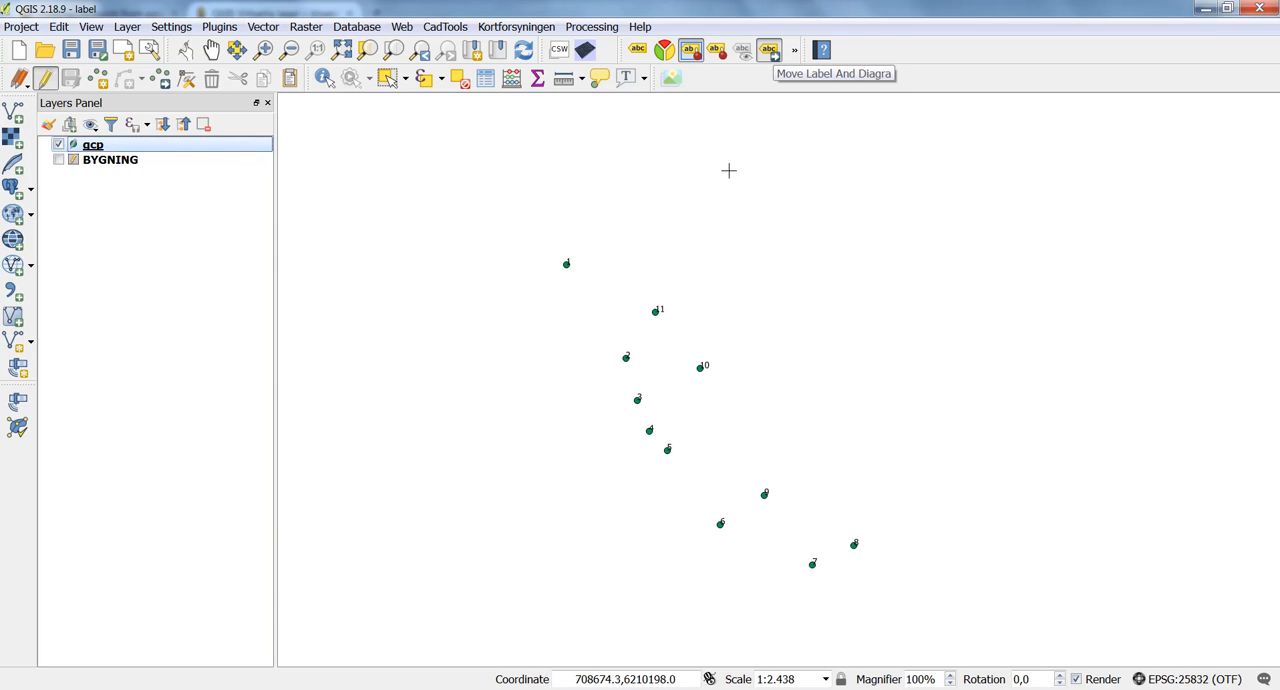
click(720, 358)
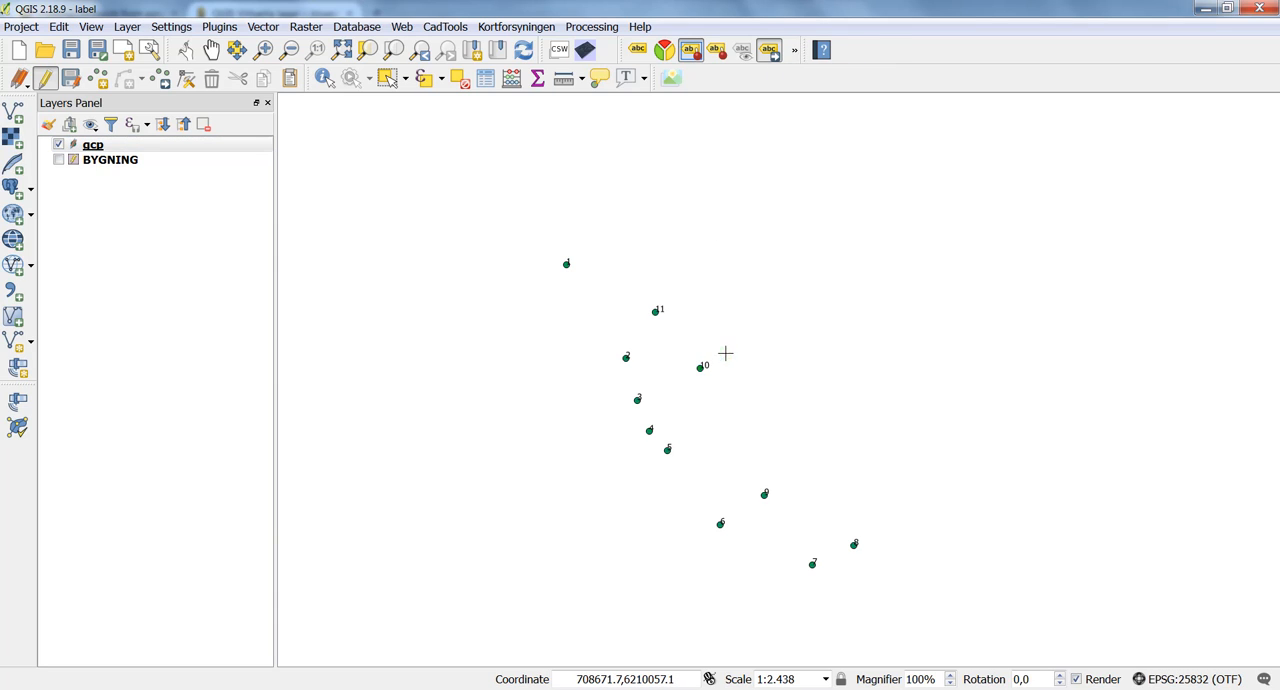
click(725, 352)
click(659, 307)
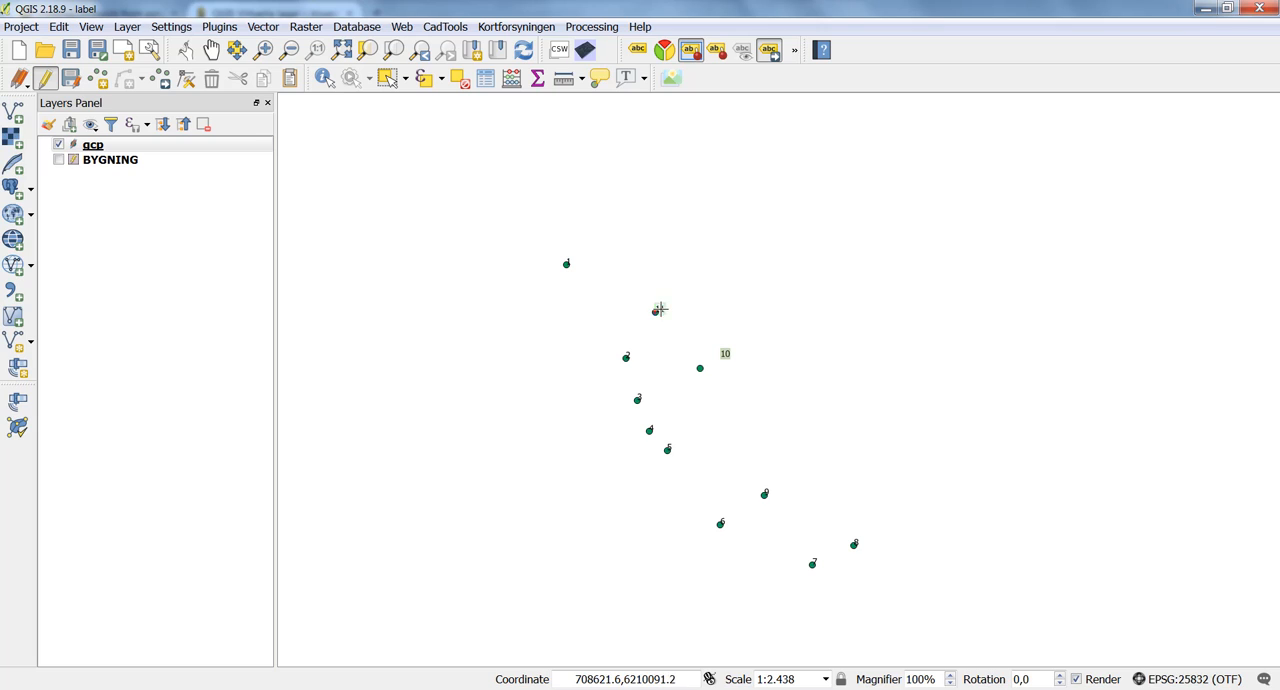
click(666, 281)
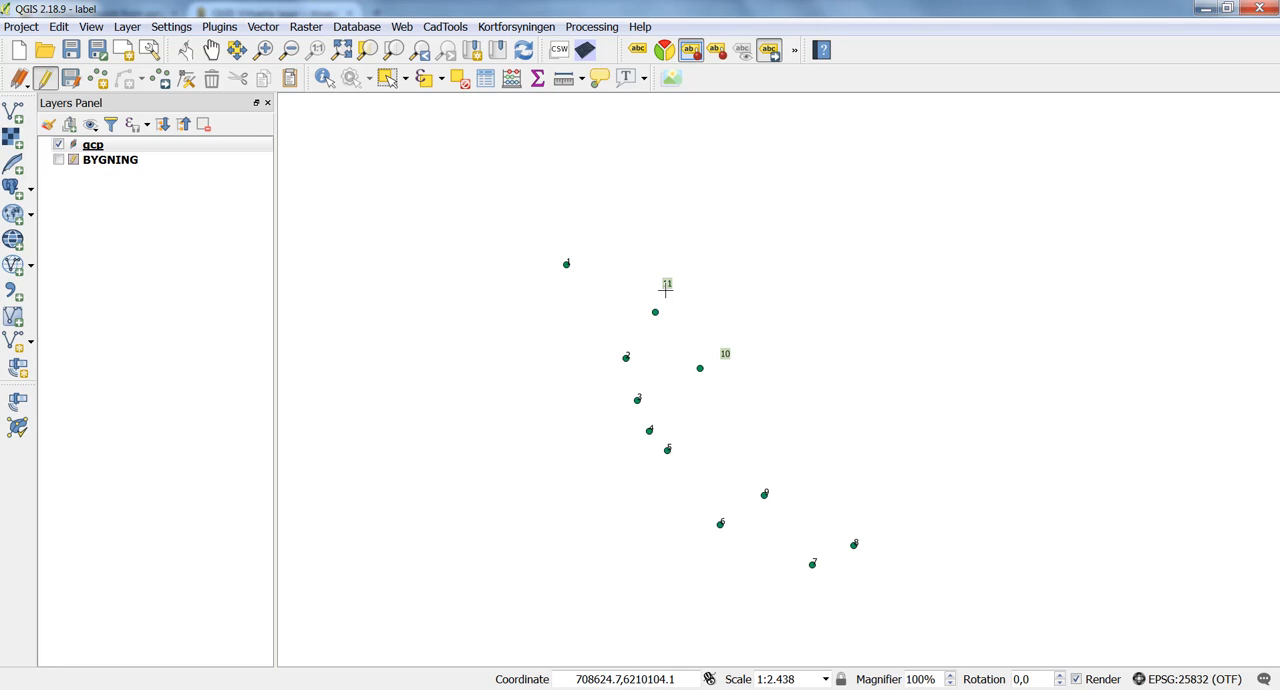
Add a second simple marker symbol layer to the gcp style and place it beneath the original green marker.
click(232, 142)
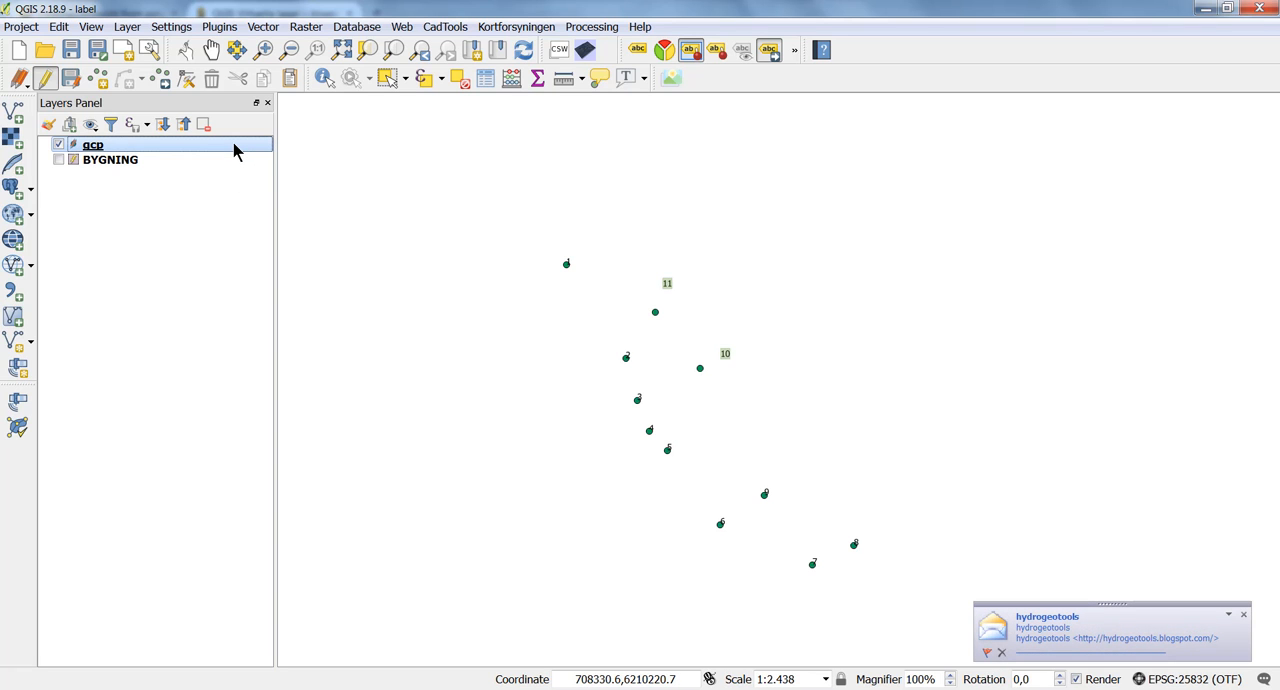
double_click(234, 147)
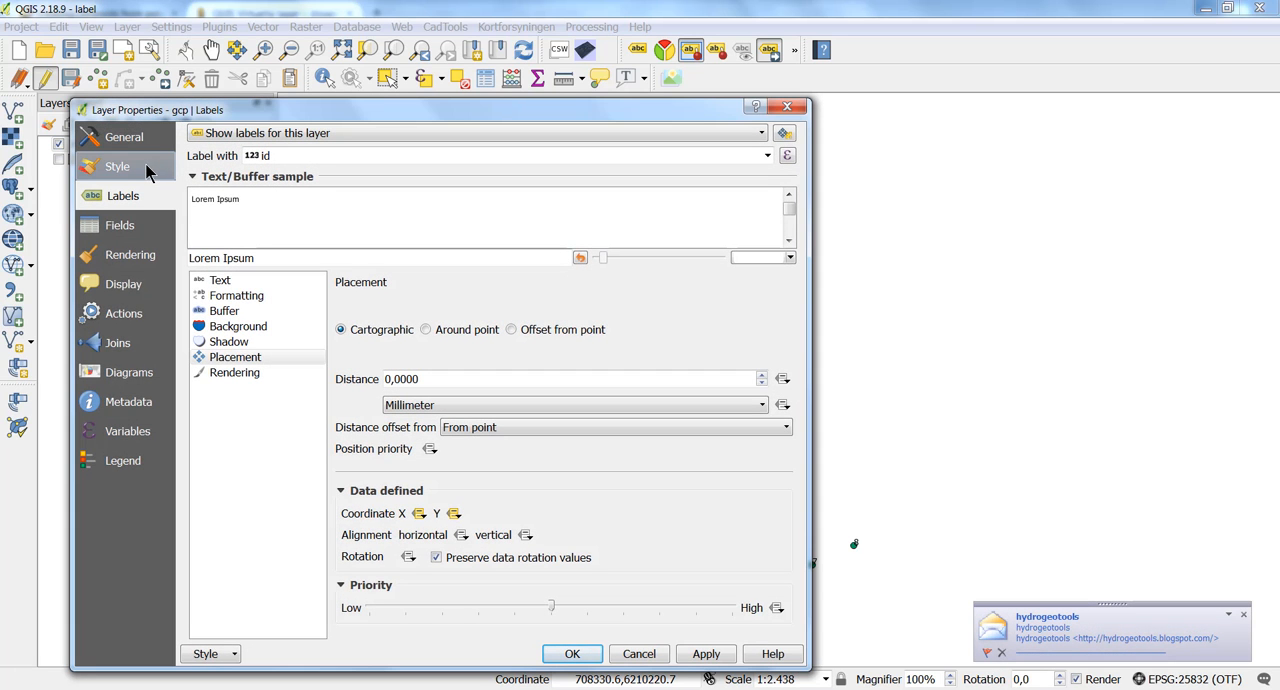
click(146, 172)
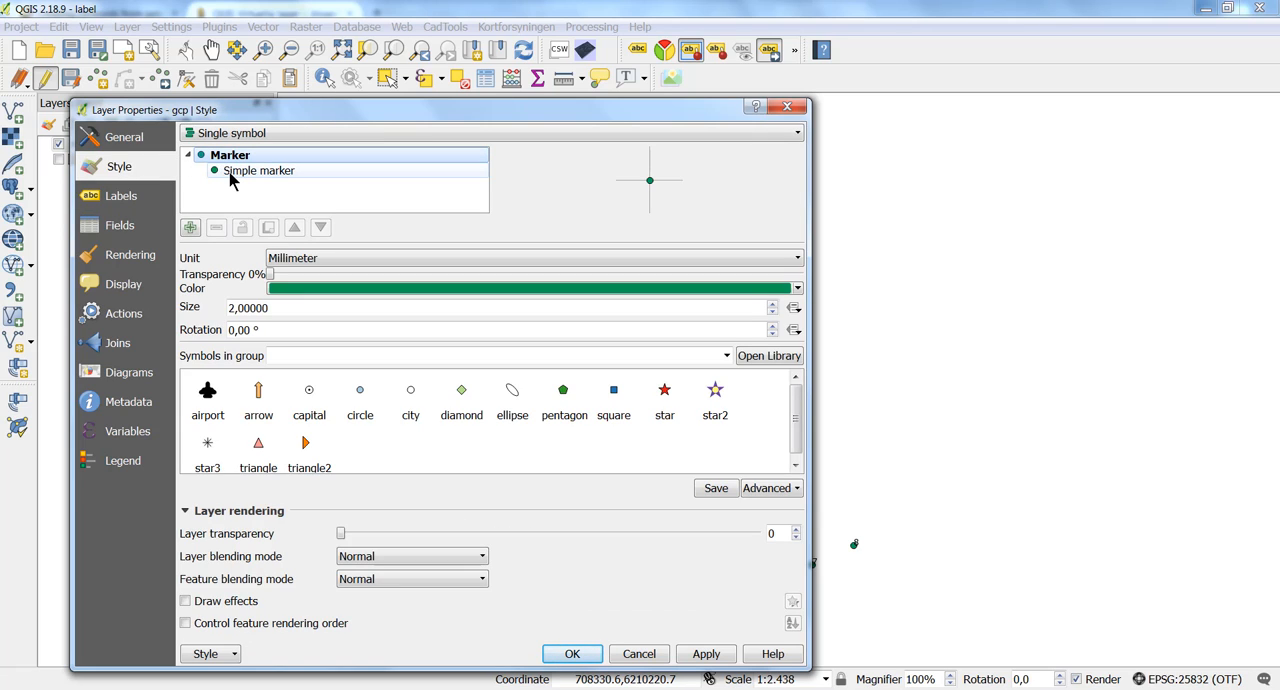
click(190, 228)
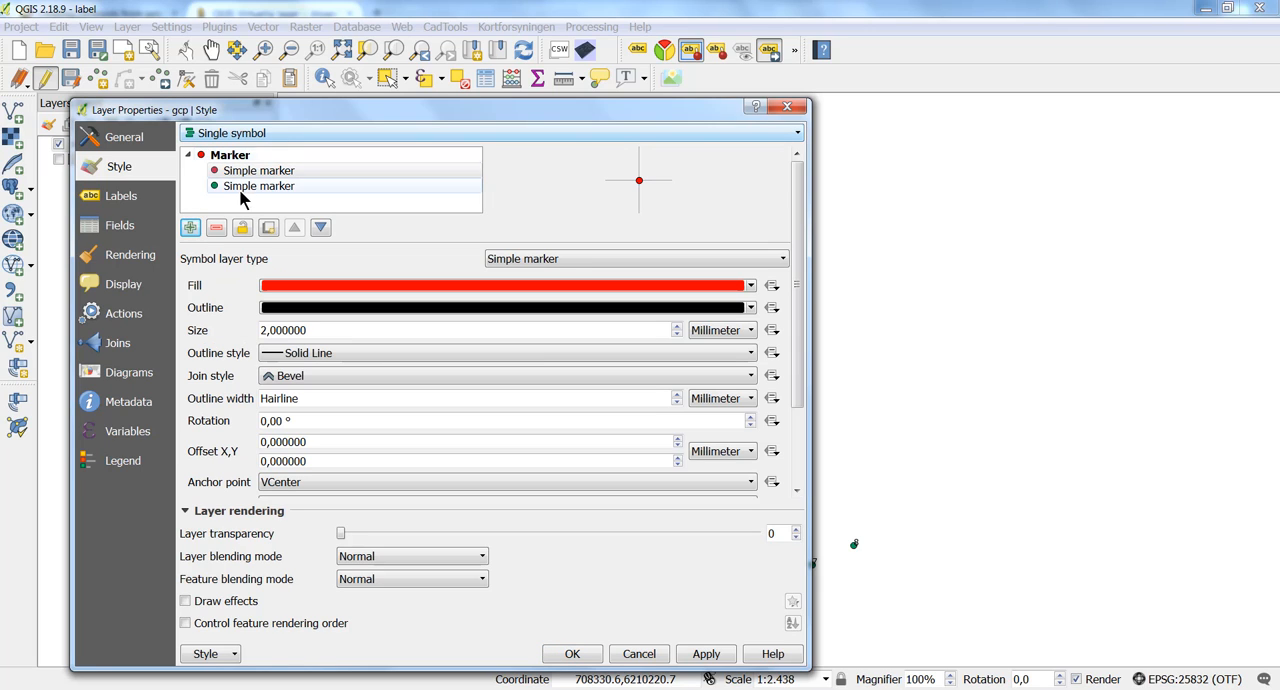
click(258, 171)
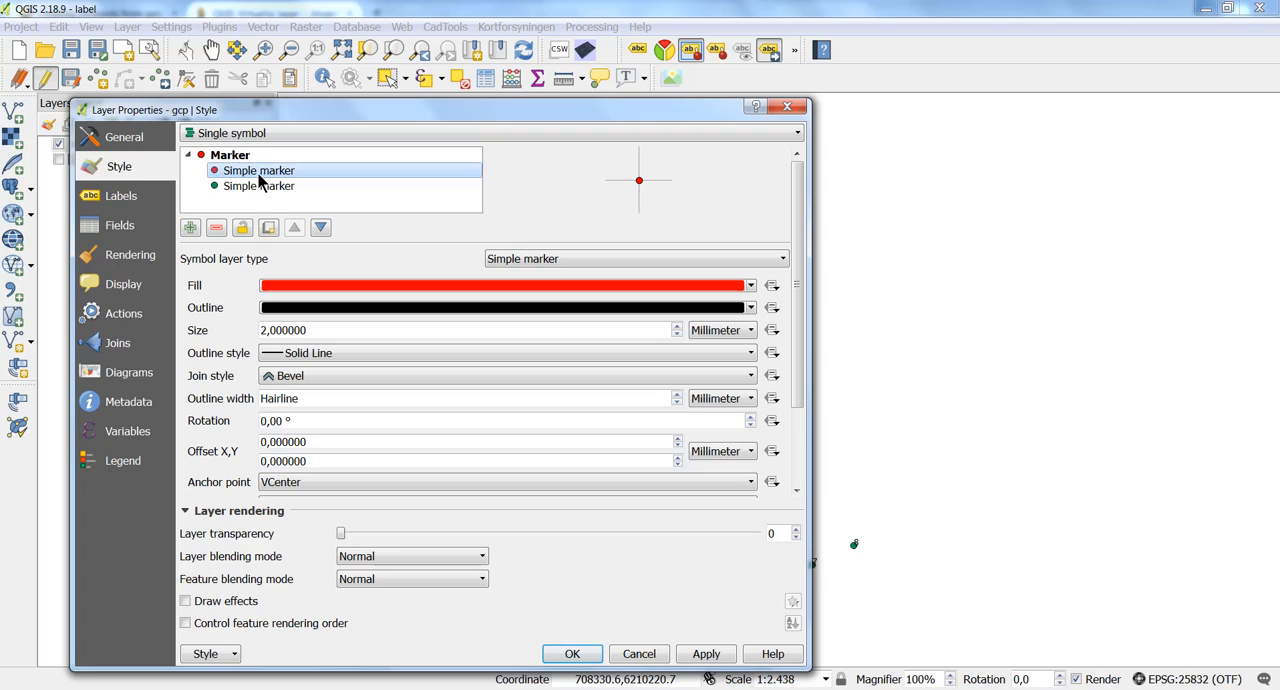
click(318, 228)
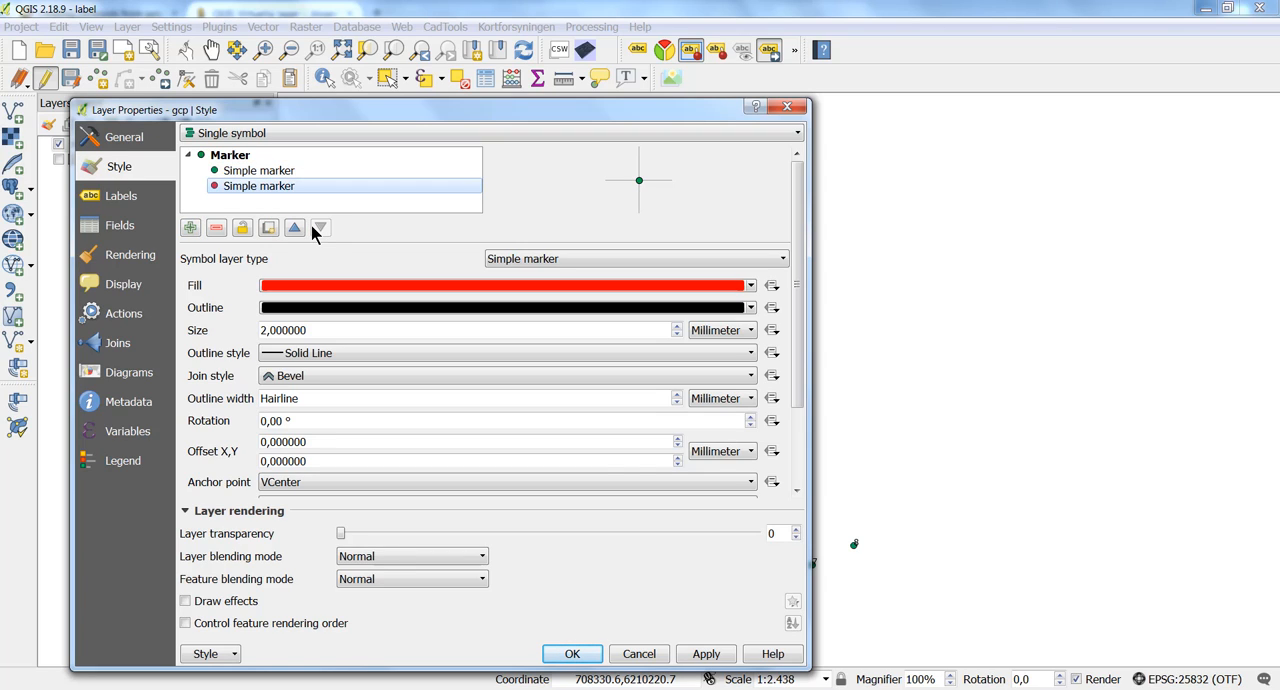
Change the red symbol layer to a Geometry generator with geometry type LineString / MultiLineString.
click(505, 260)
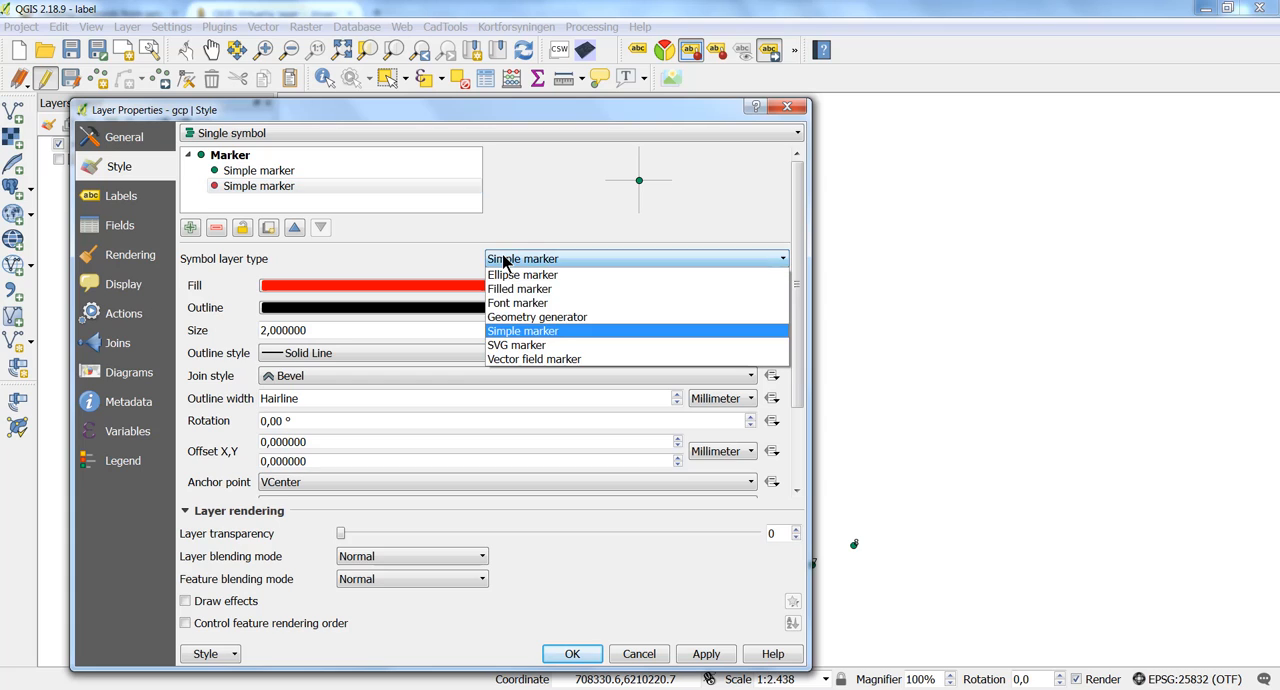
click(523, 317)
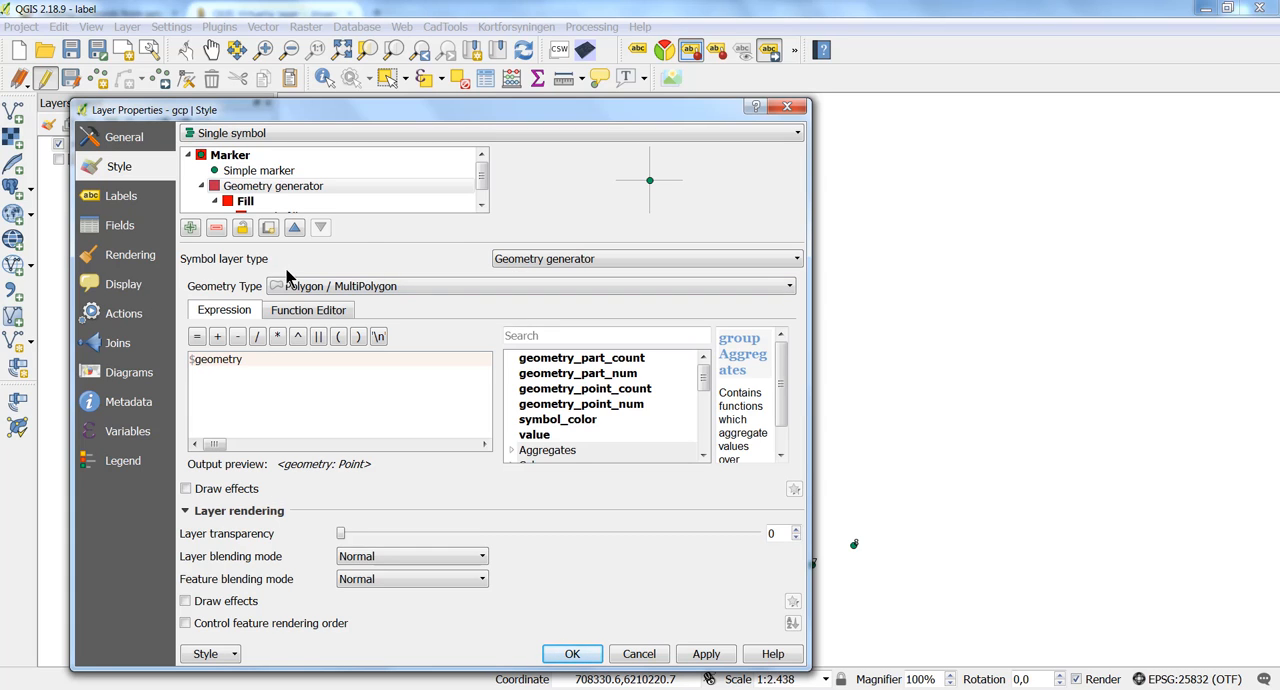
click(305, 288)
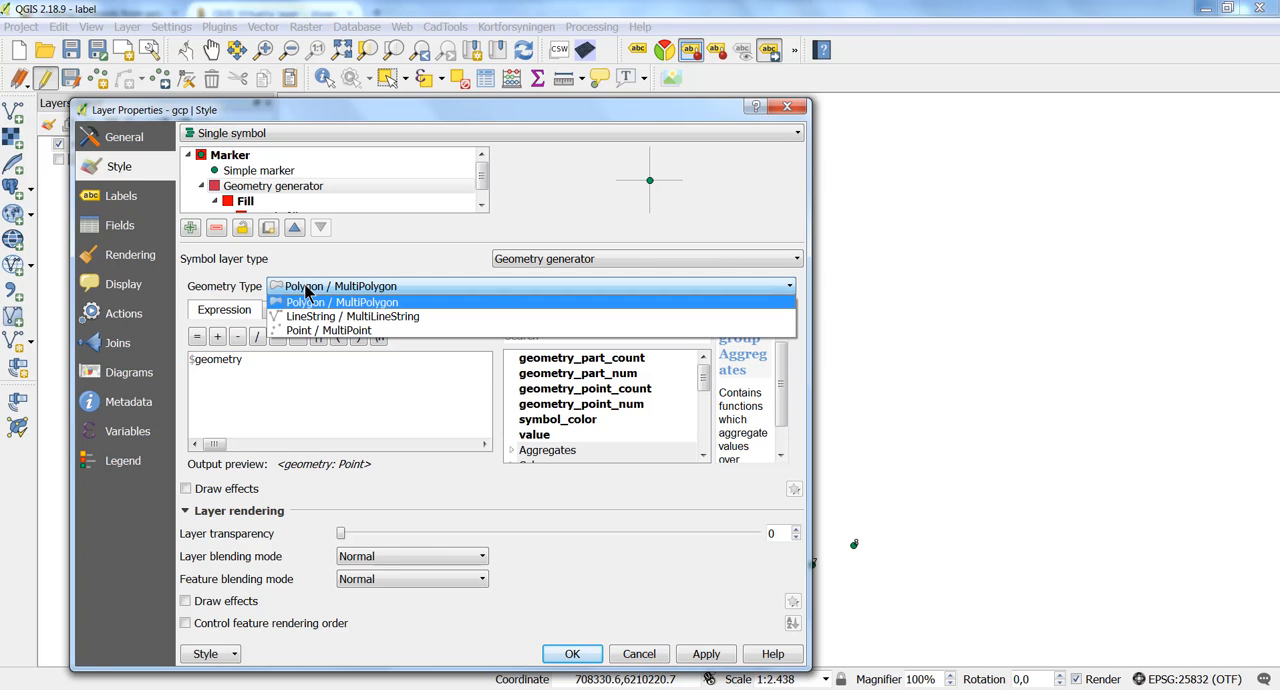
click(308, 317)
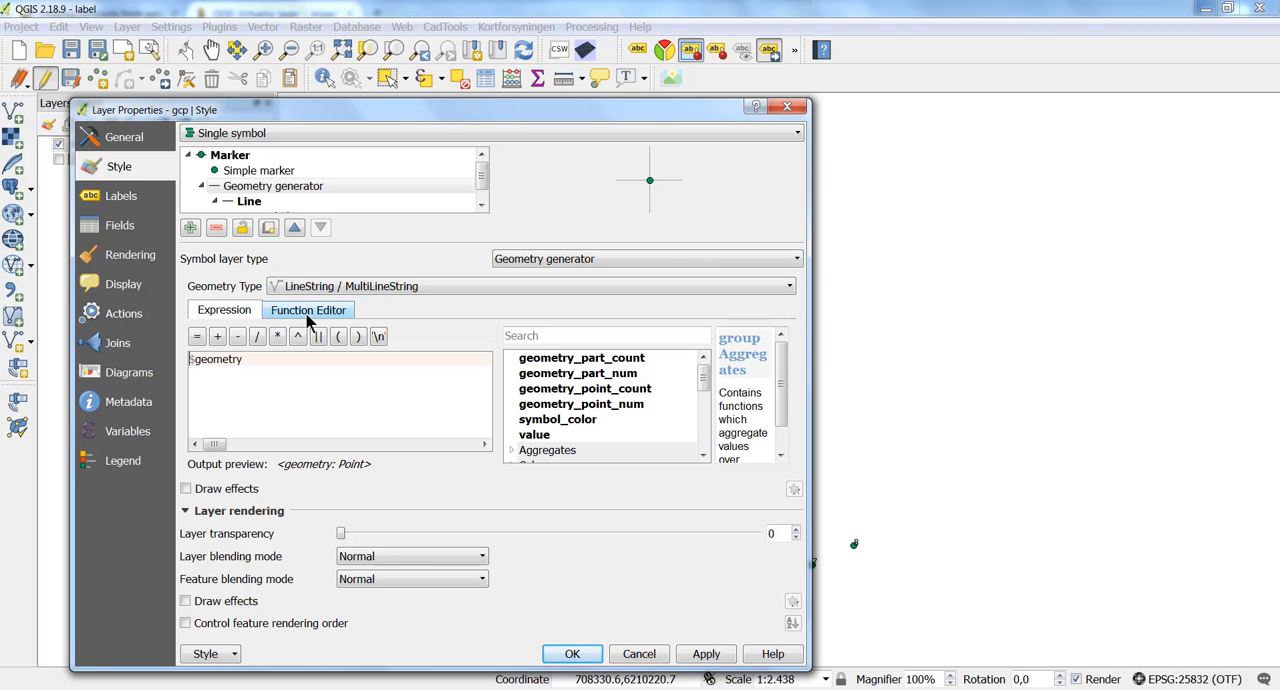
Replace the default geometry expression with the opening of a make_line function, found by searching the functions for "mak".
key(ctrl+a)
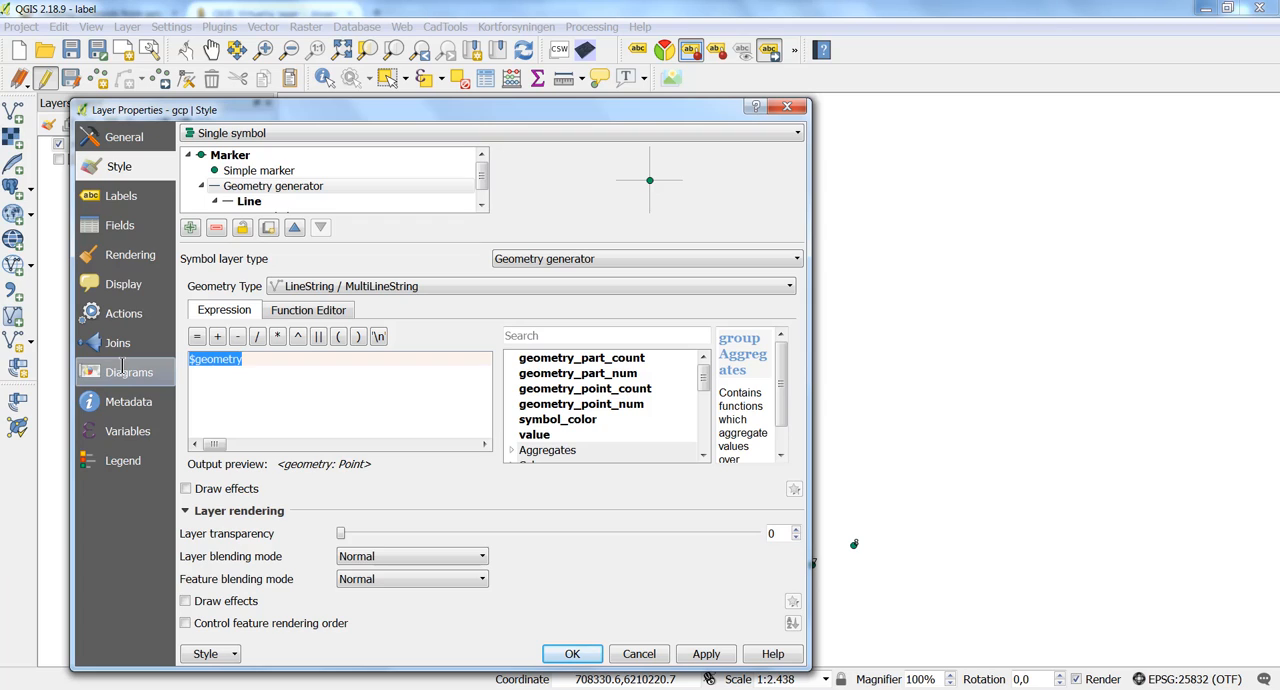
key(BackSpace)
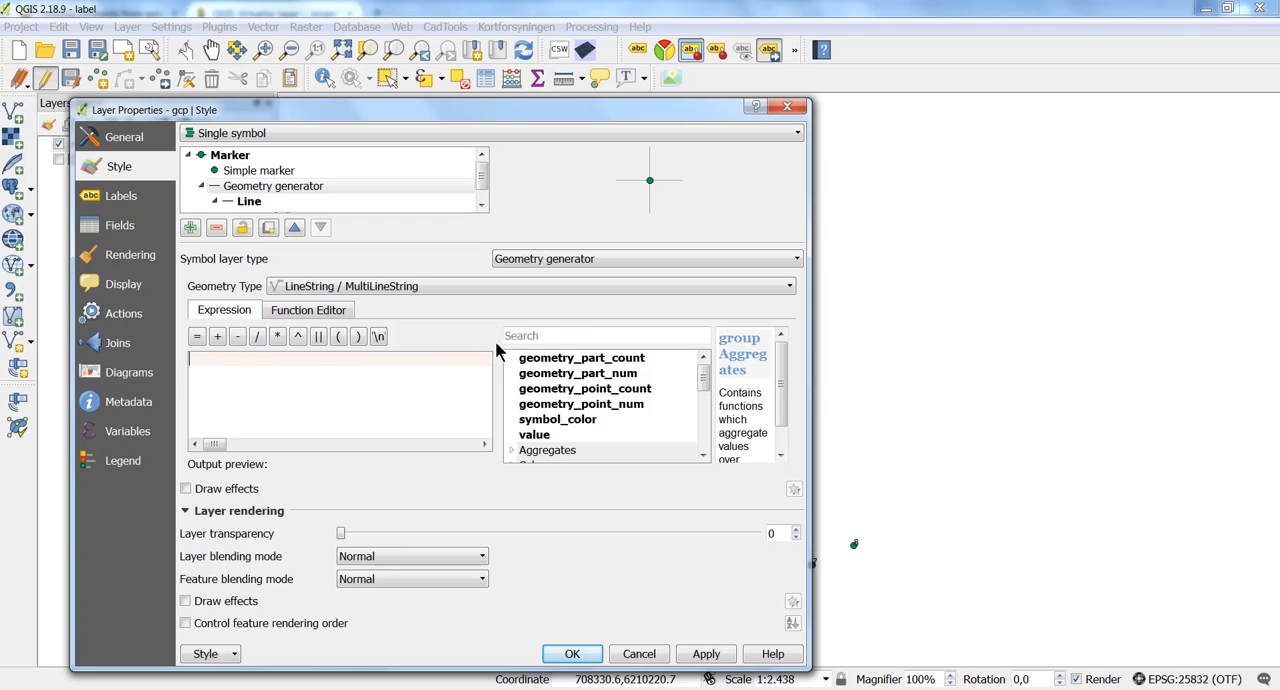
click(543, 336)
text(mak)
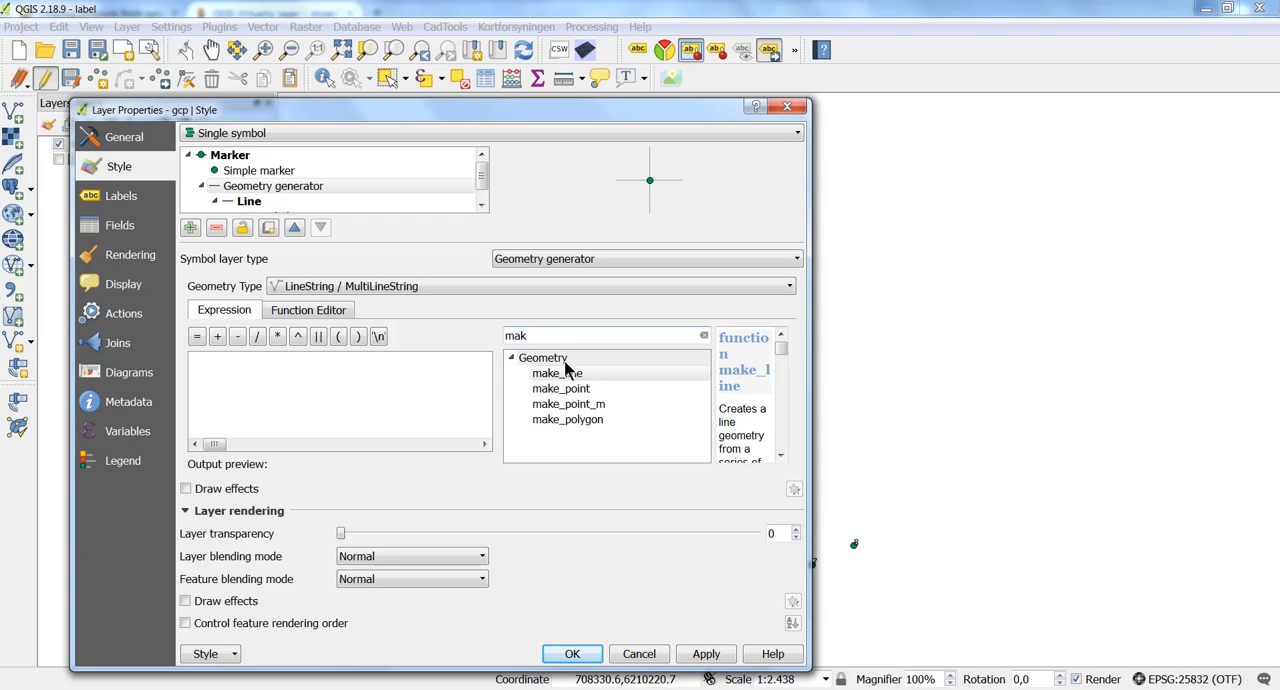
click(566, 375)
double_click(566, 376)
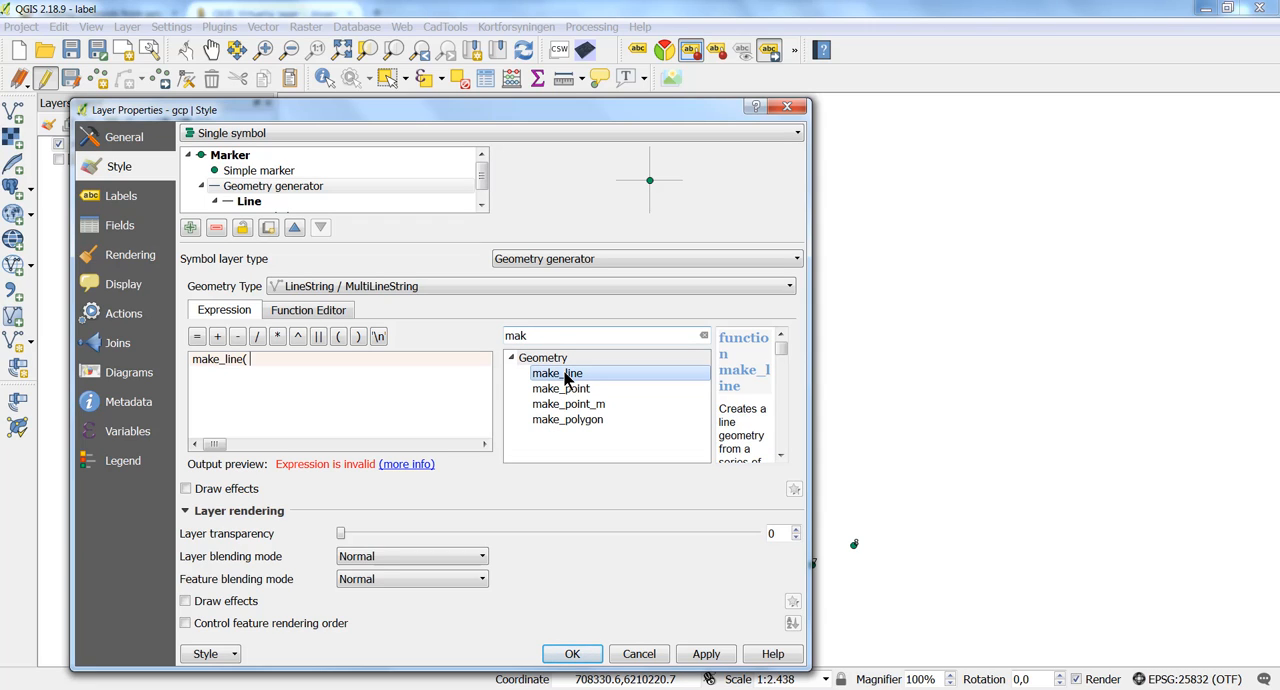
click(485, 389)
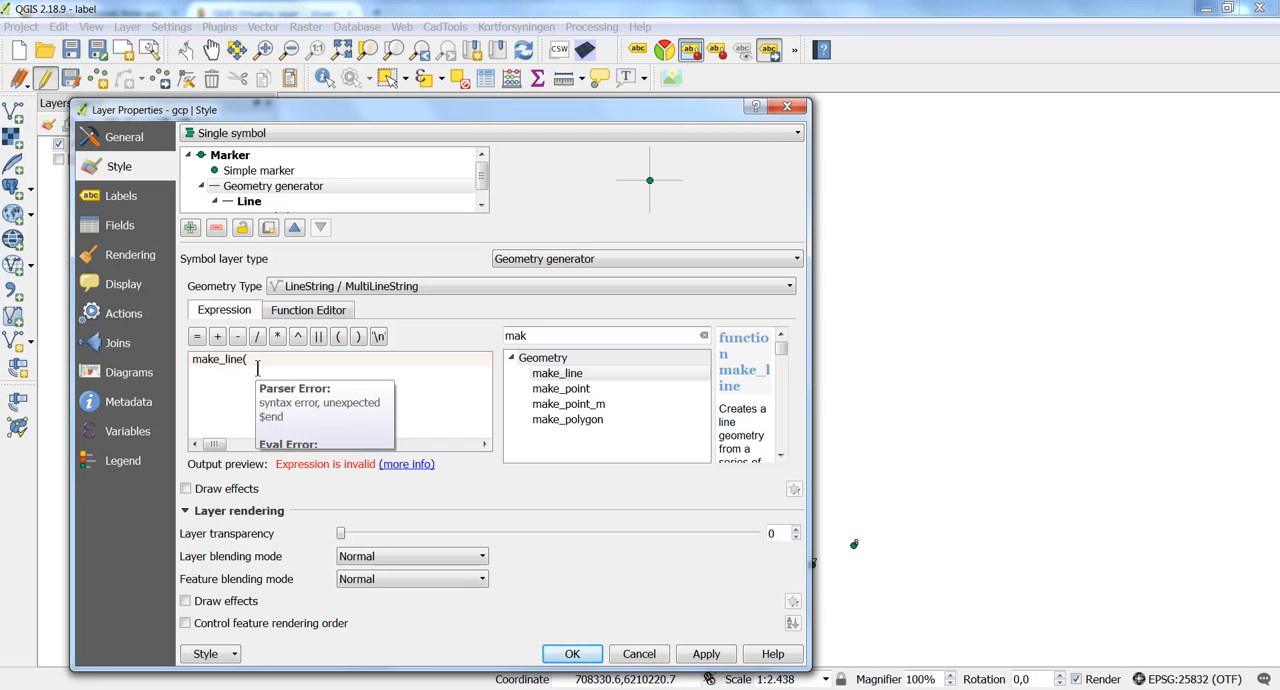
Add make_point($x,$y) followed by a comma as the first argument of make_line.
click(563, 390)
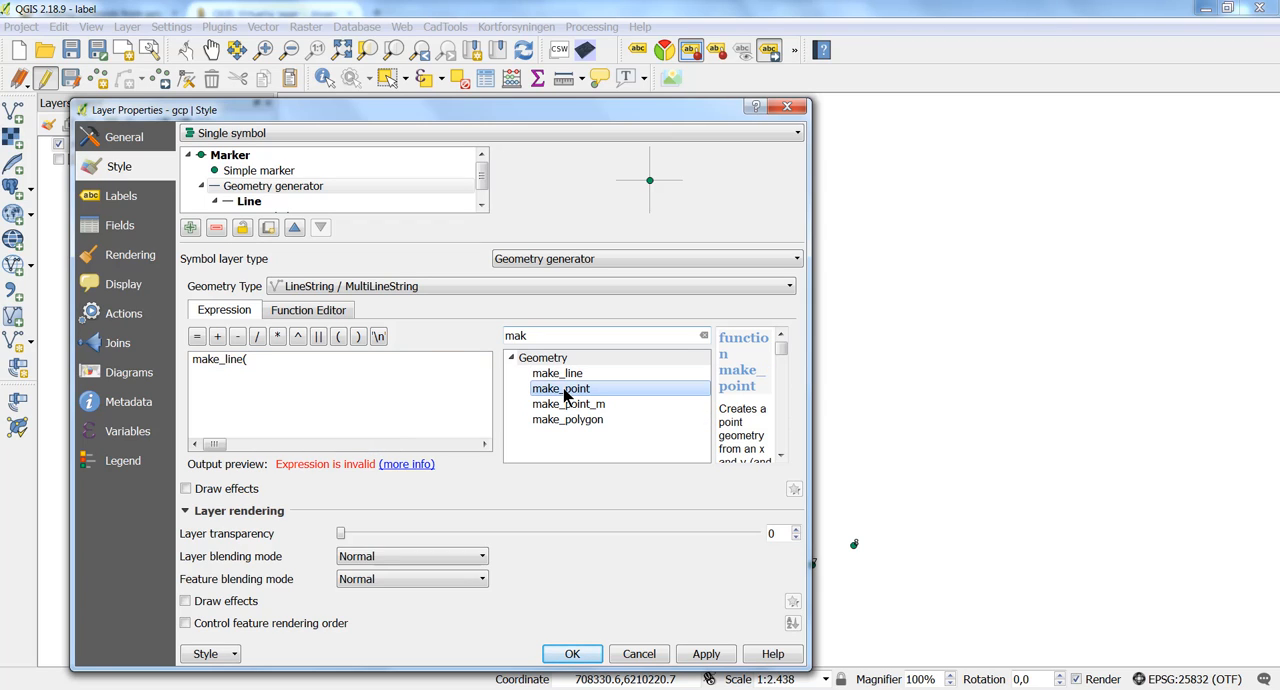
double_click(563, 391)
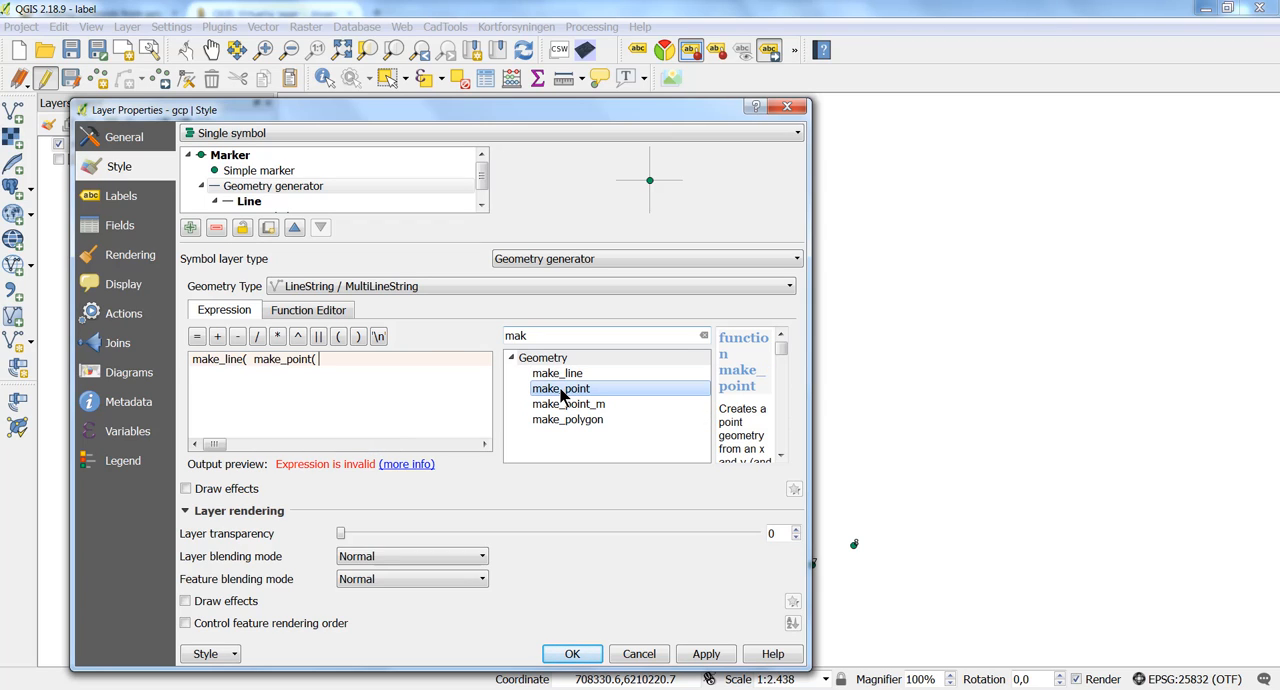
text($)
key(BackSpace)
text())
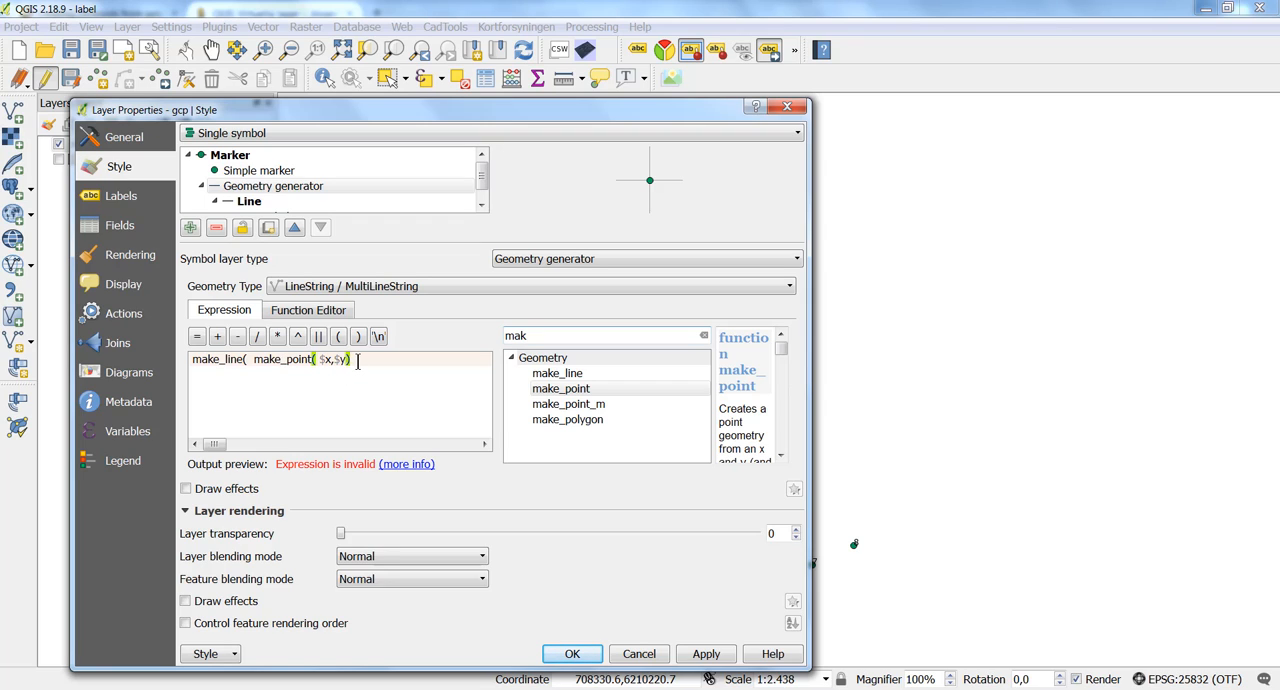
mouse_move(357, 361)
text(,)
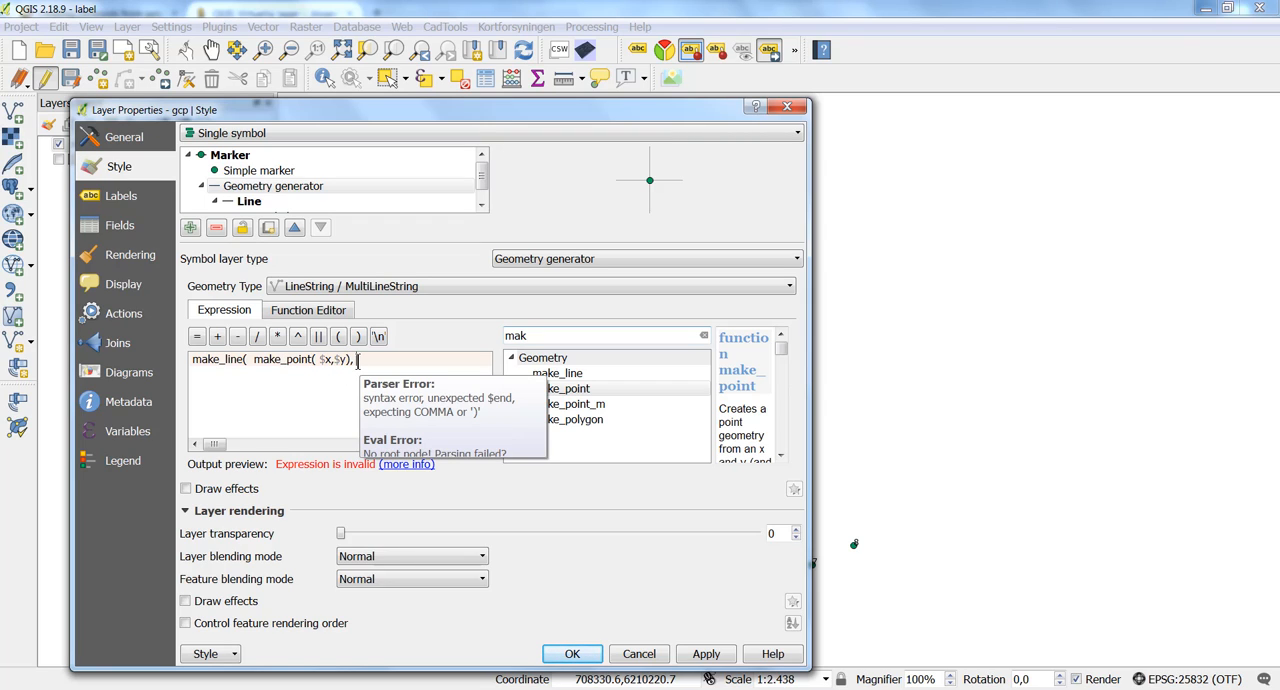
Complete the make_line expression with make_point("x","y") as its second argument and accept the gcp layer properties.
double_click(566, 392)
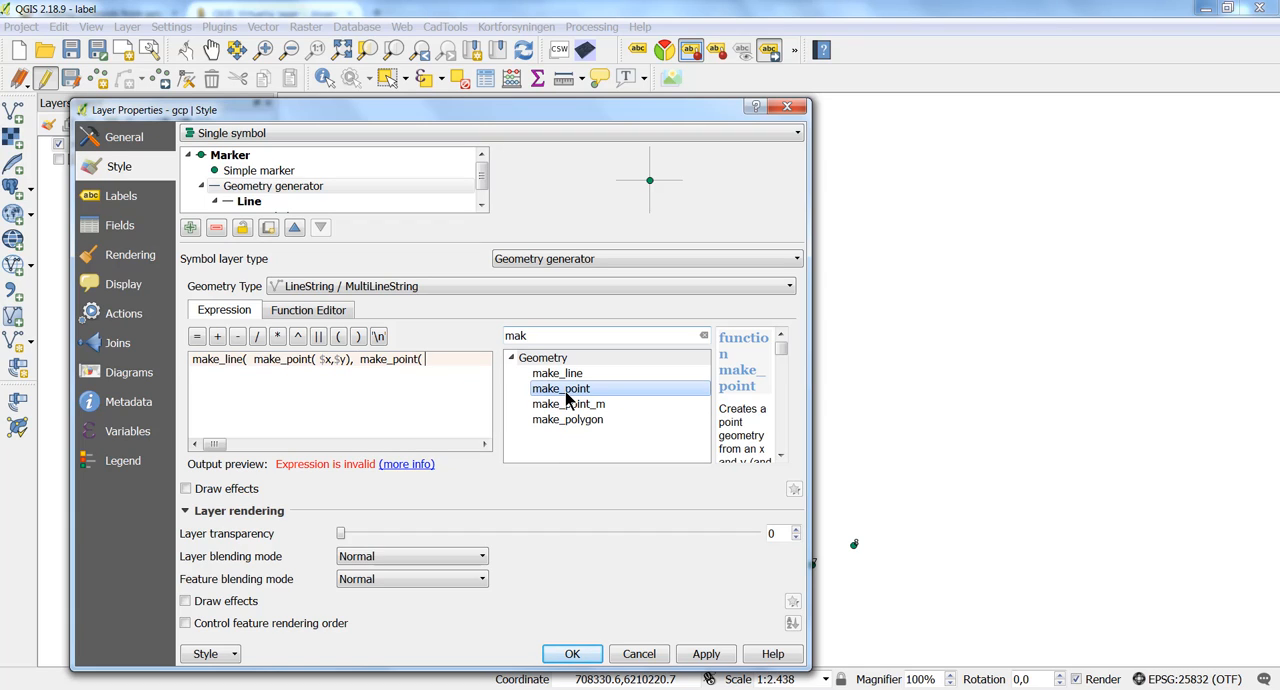
click(433, 366)
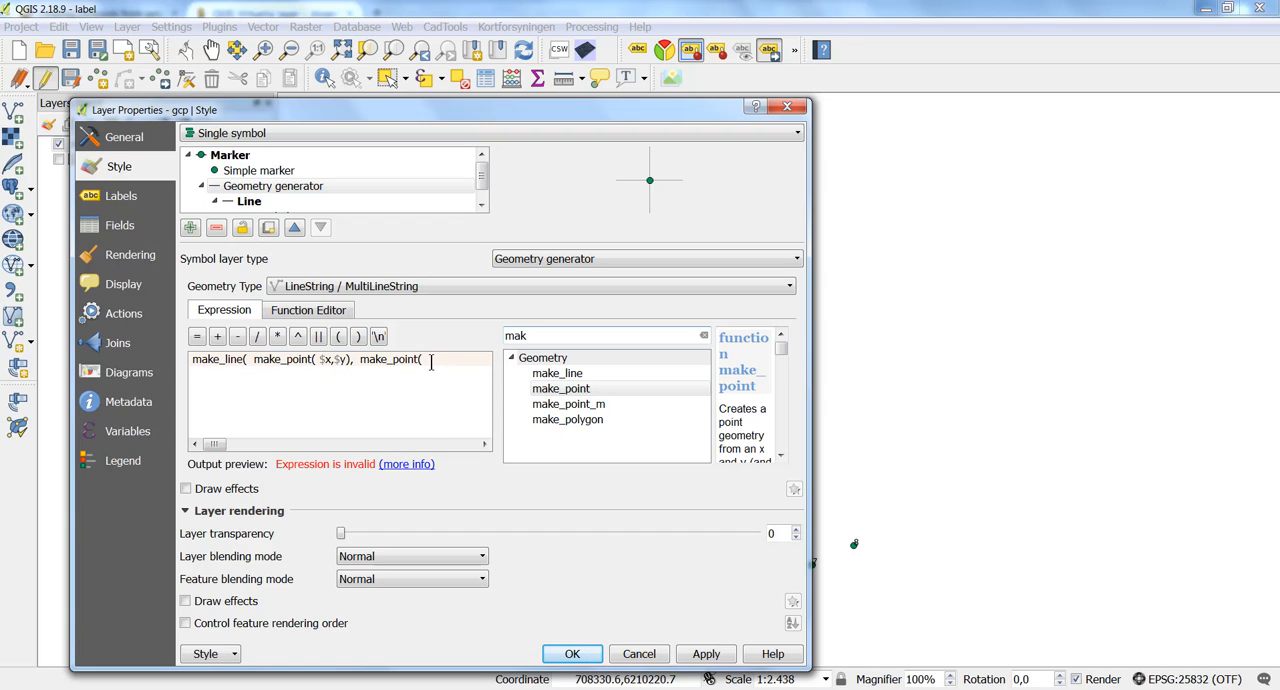
text($)
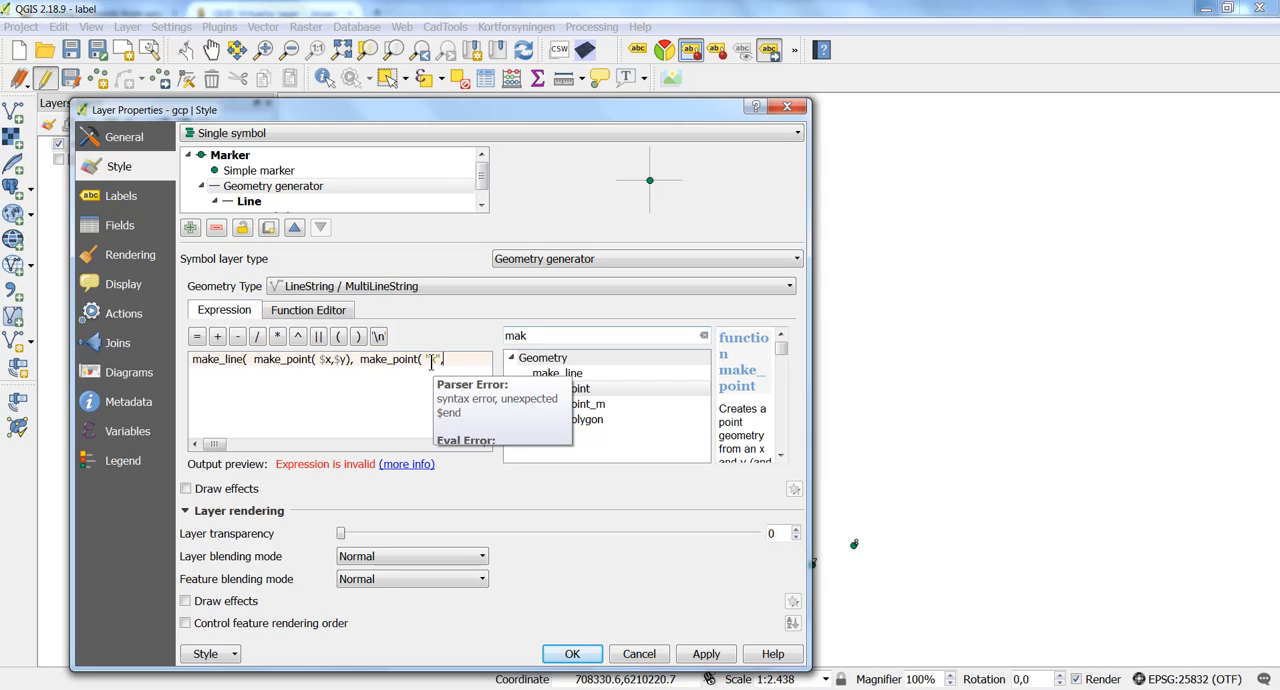
text(x,$y)
text(")))
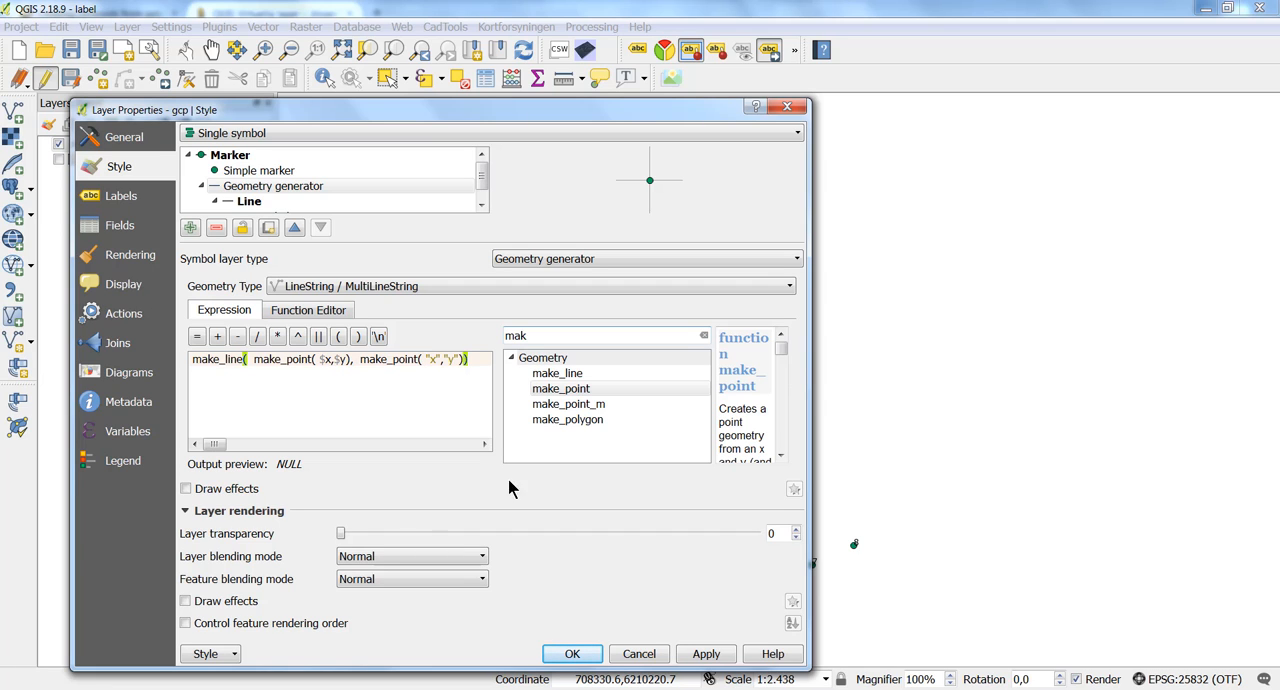
click(572, 655)
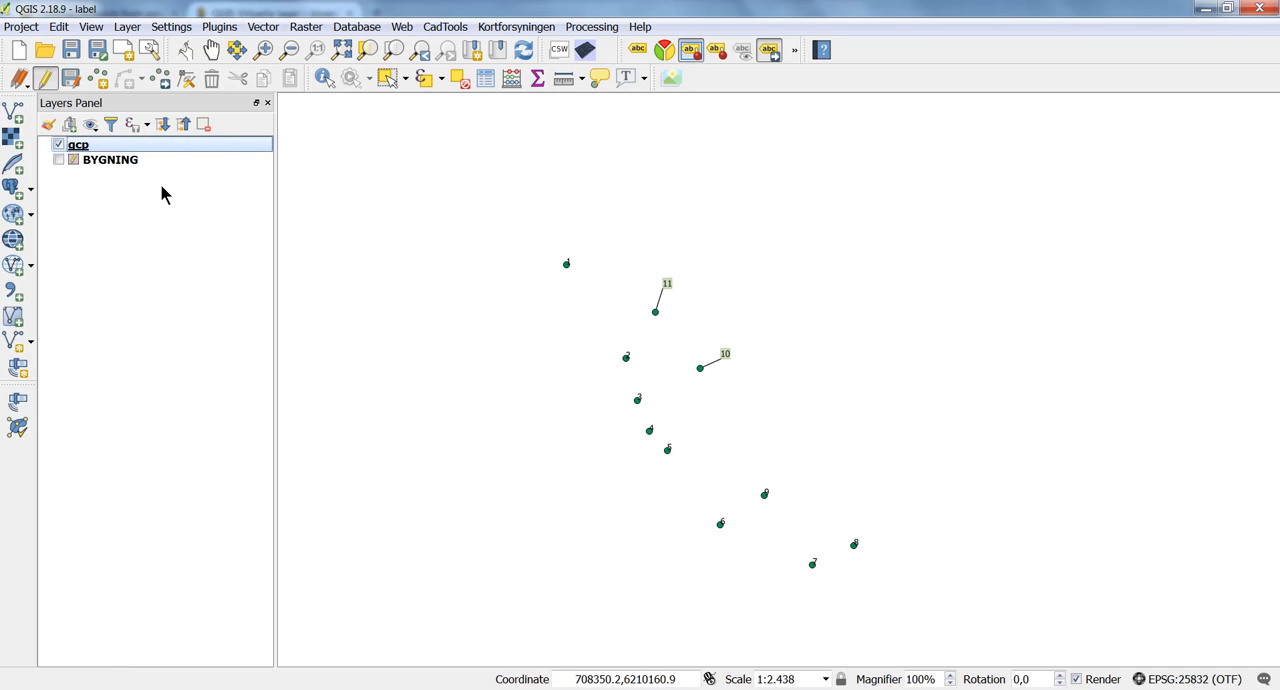
Show the BYGNING layer and move the labels of buildings 24 and 7 to the upper left, outside their polygons.
click(58, 160)
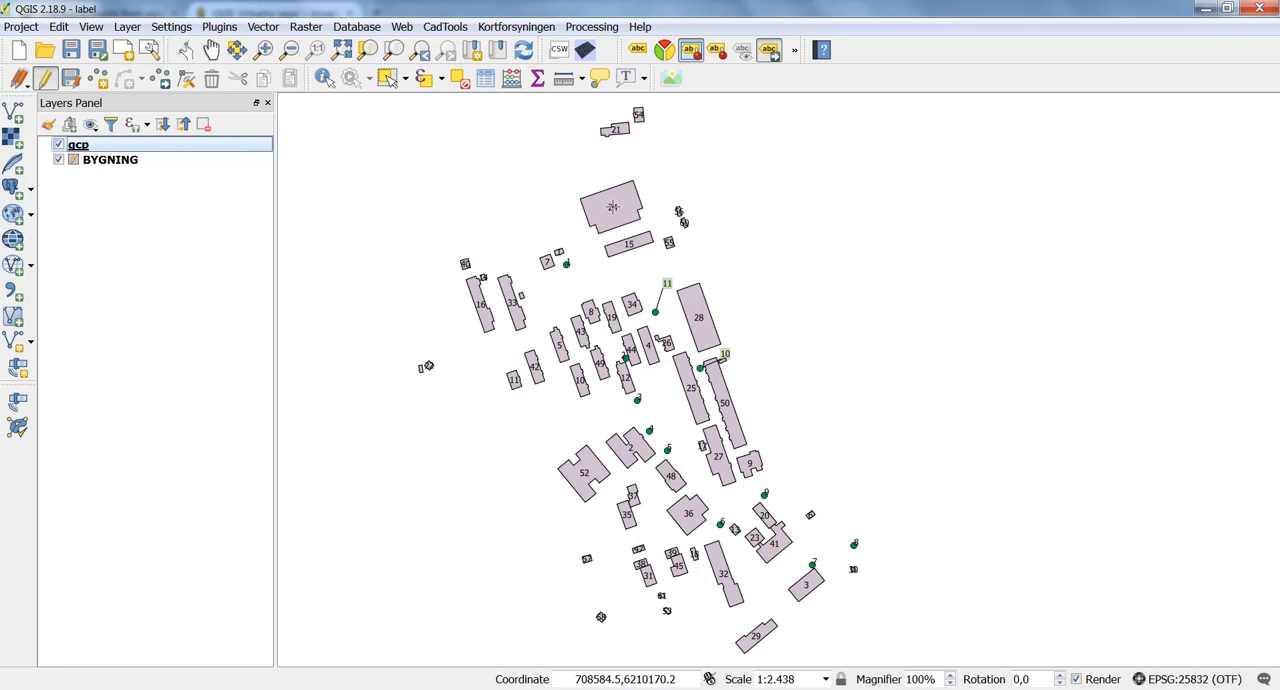
drag(612, 206, 570, 178)
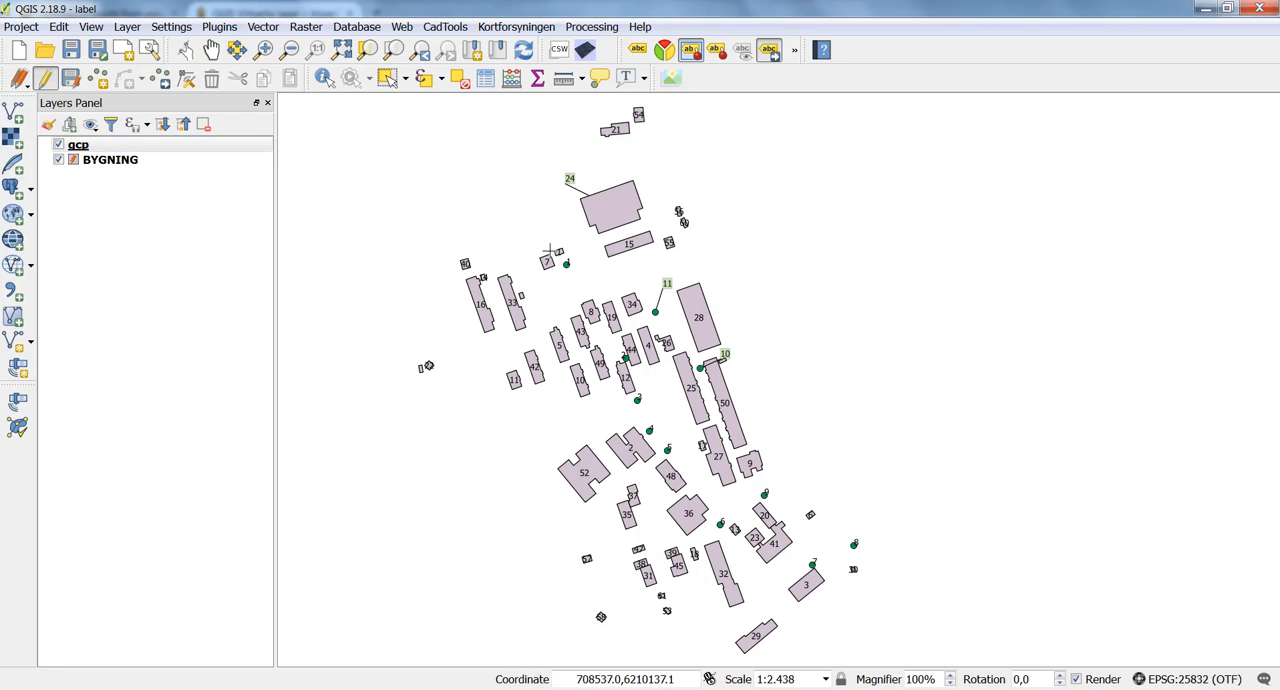
drag(547, 262, 514, 220)
Examine the geometry generator expression in the BYGNING layer's style, and close the layer properties.
click(140, 162)
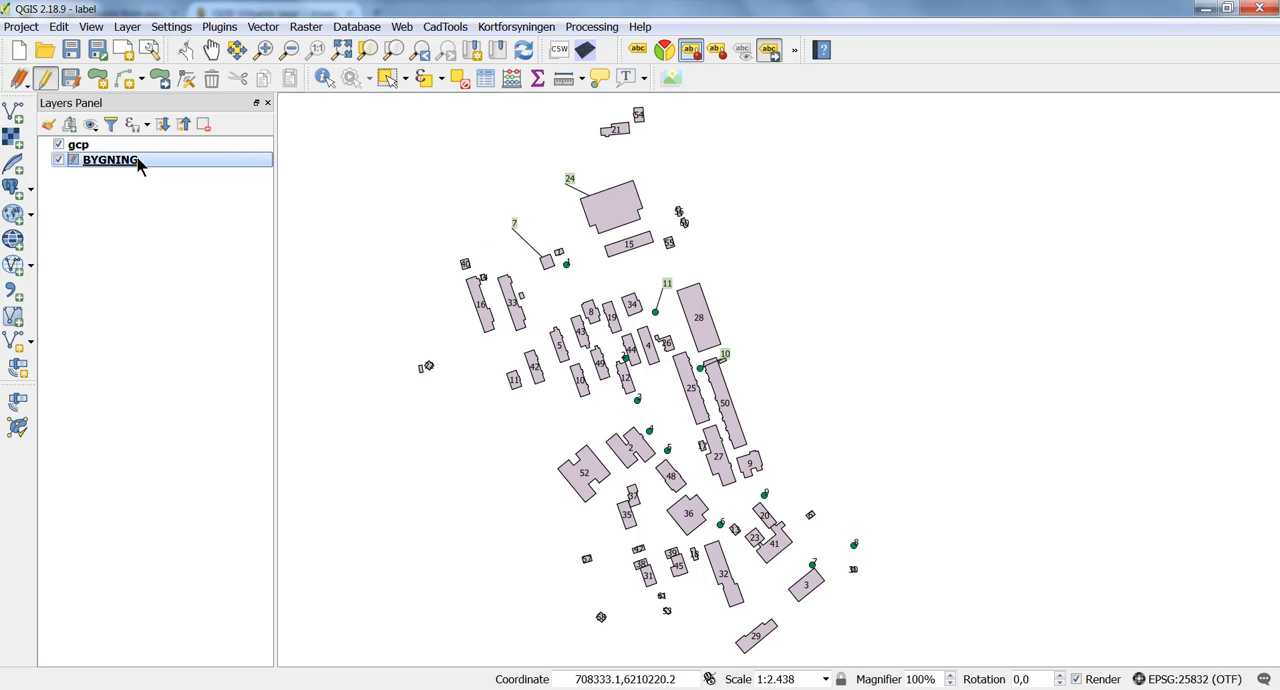
double_click(140, 162)
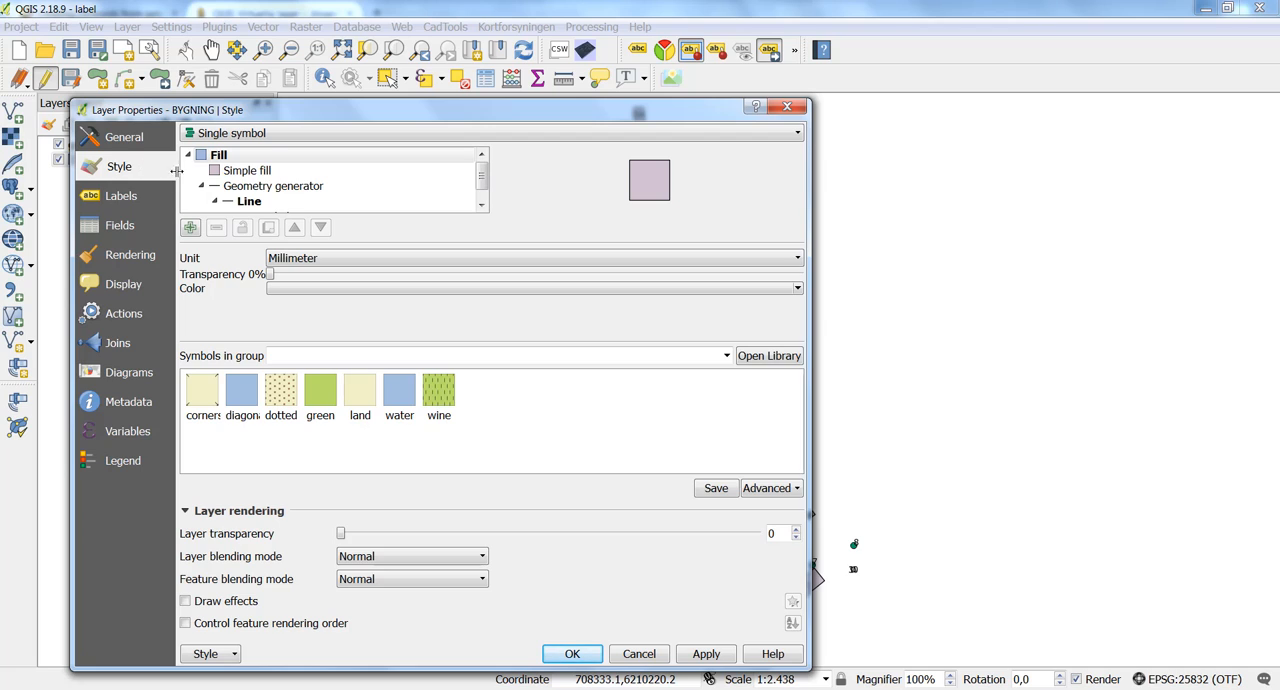
click(248, 189)
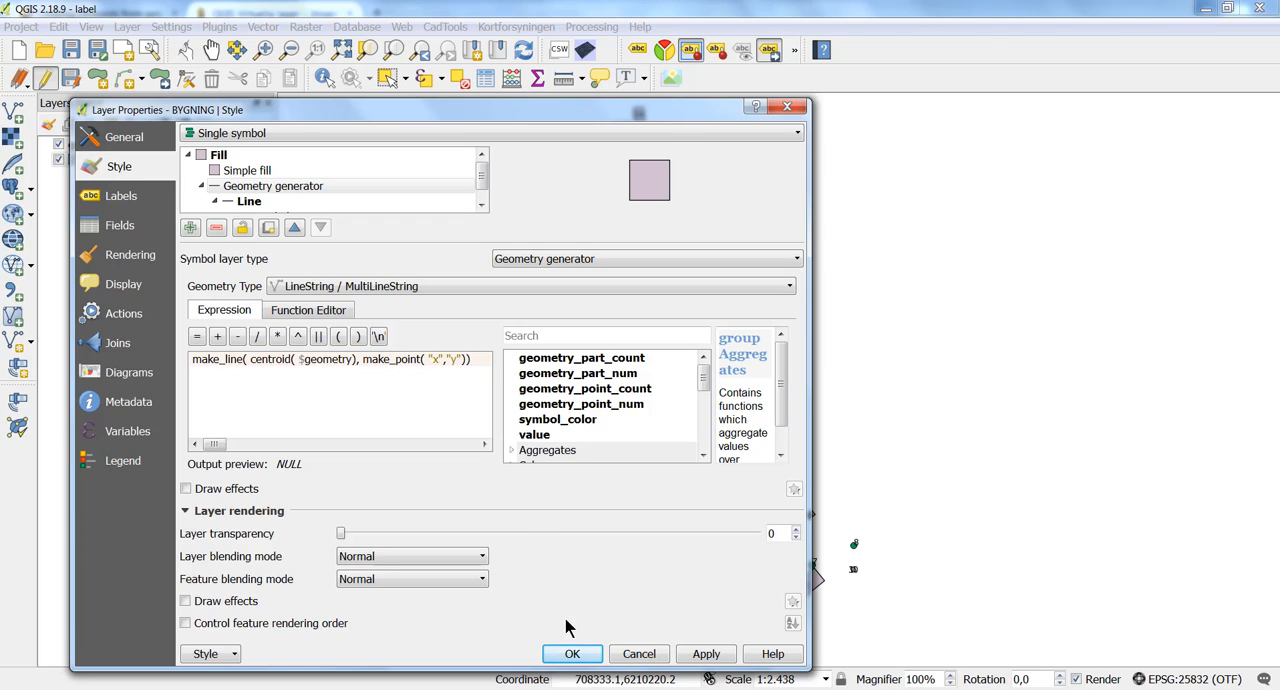
click(572, 652)
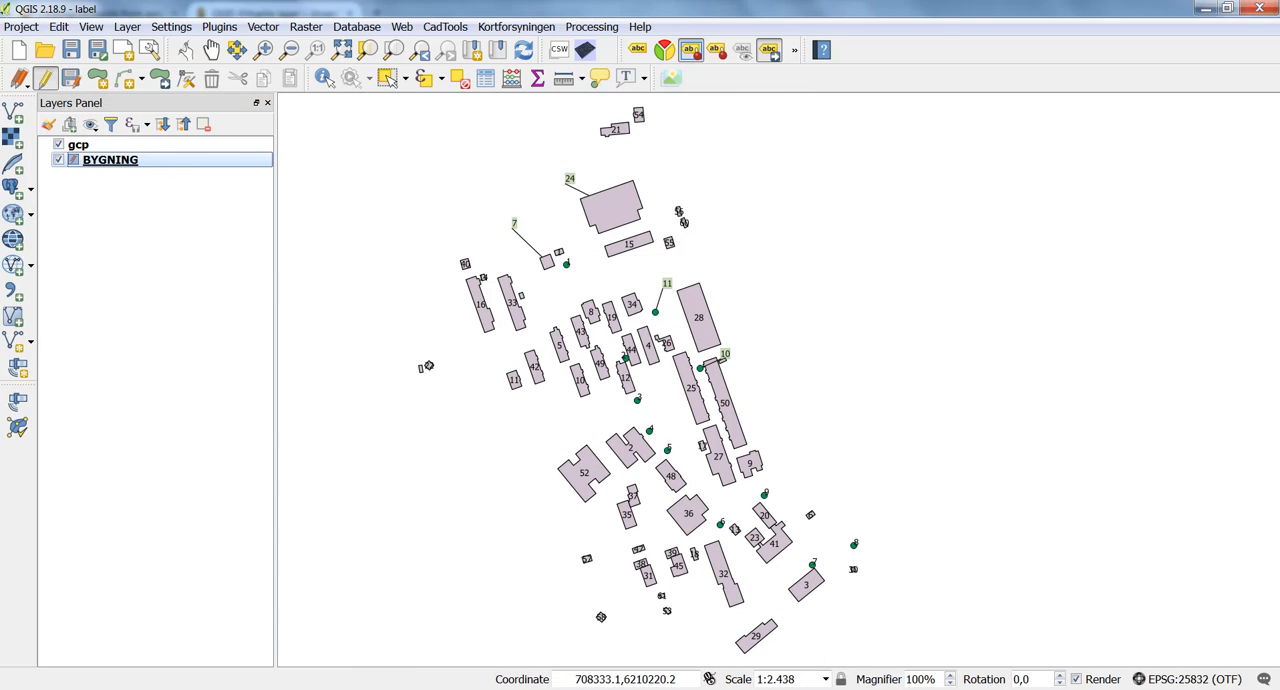
click(1266, 689)
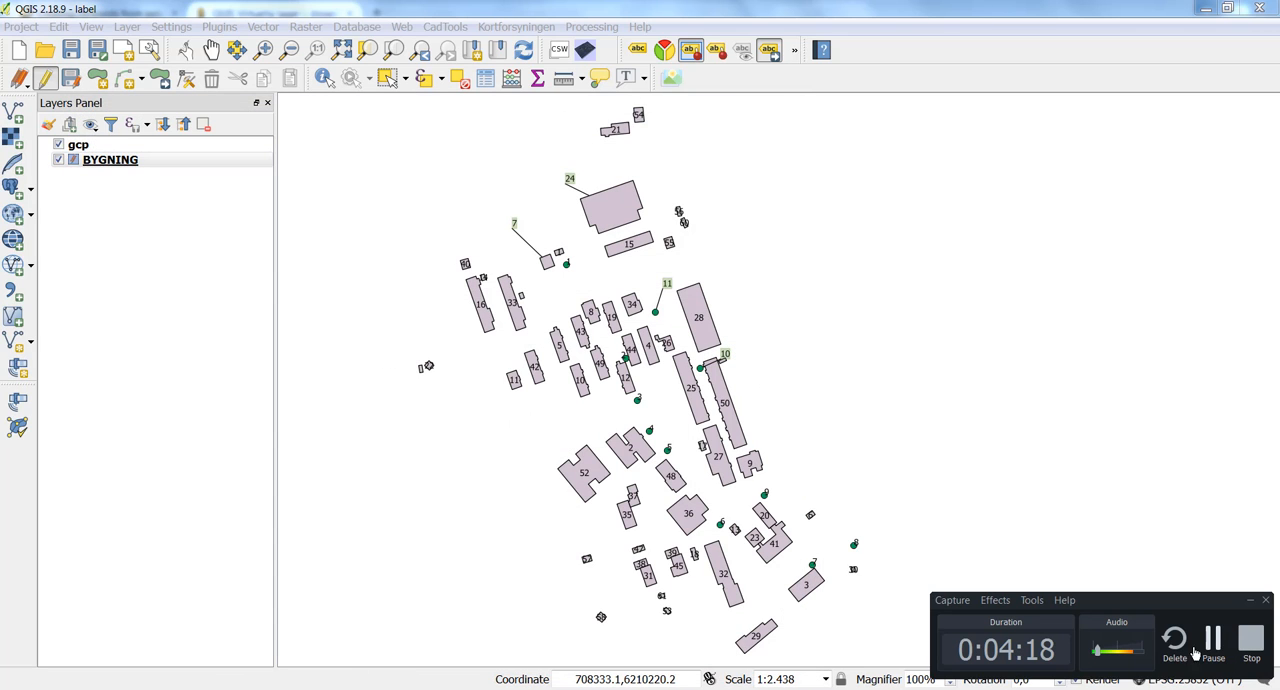